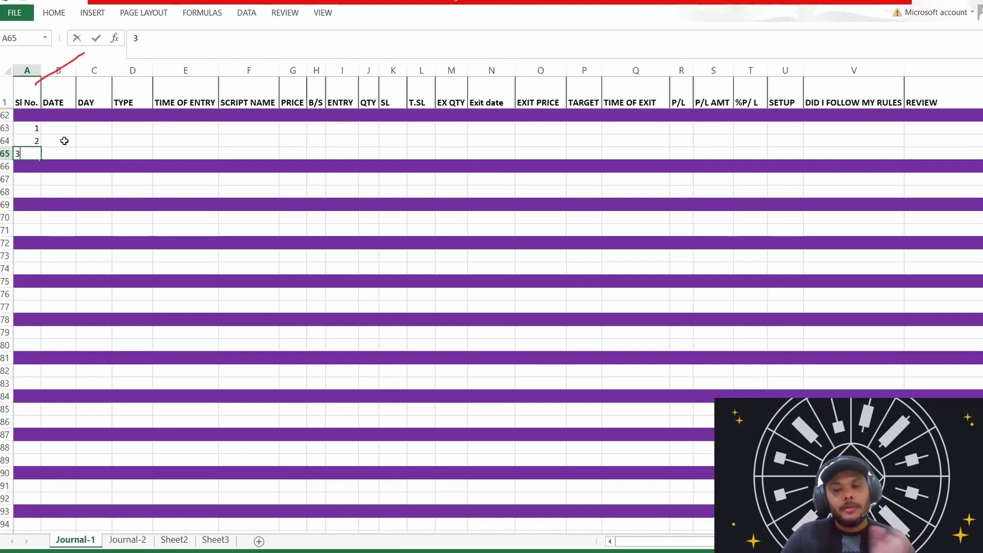
Enter 03.02.2023 as the date of the first trade in row 63
{"action": "left_click", "coordinate": [60, 125]}
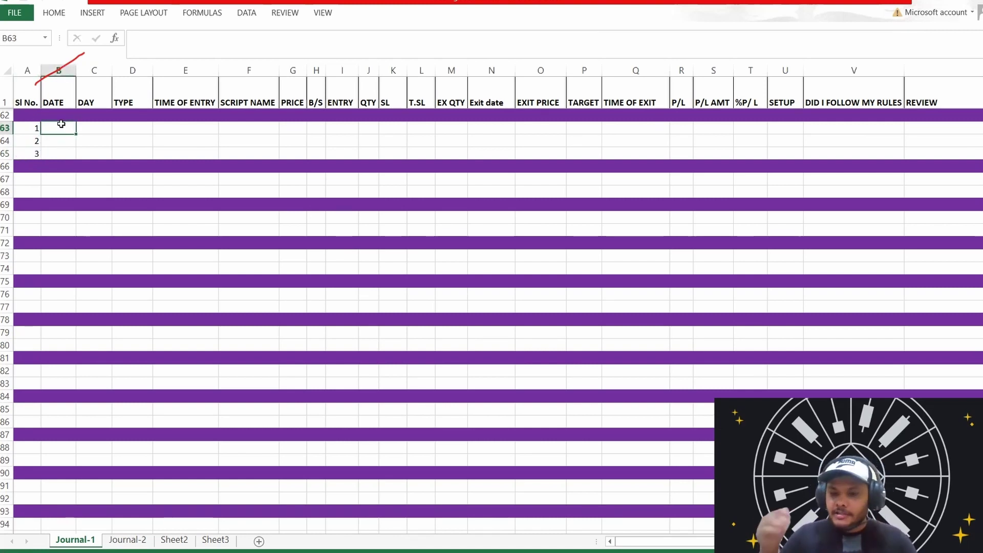
{"action": "type", "text": "03"}
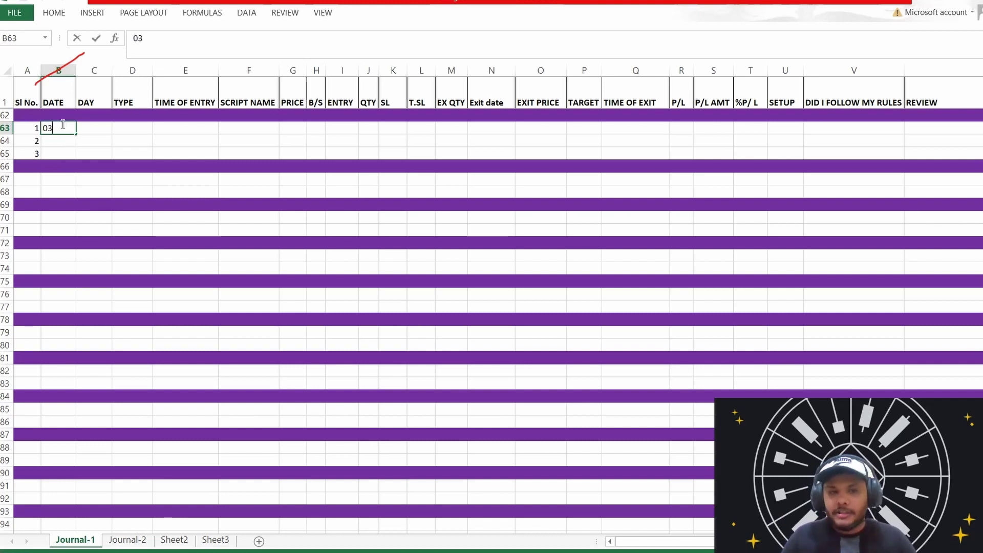
{"action": "type", "text": ".032"}
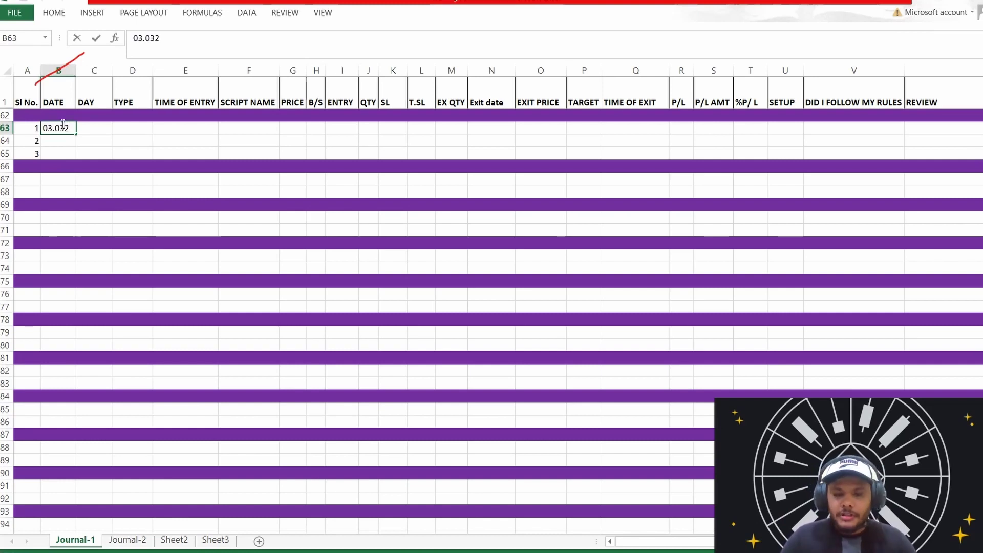
{"action": "key", "text": "BackSpace"}
{"action": "key", "text": "BackSpace"}
{"action": "type", "text": "2.2023"}
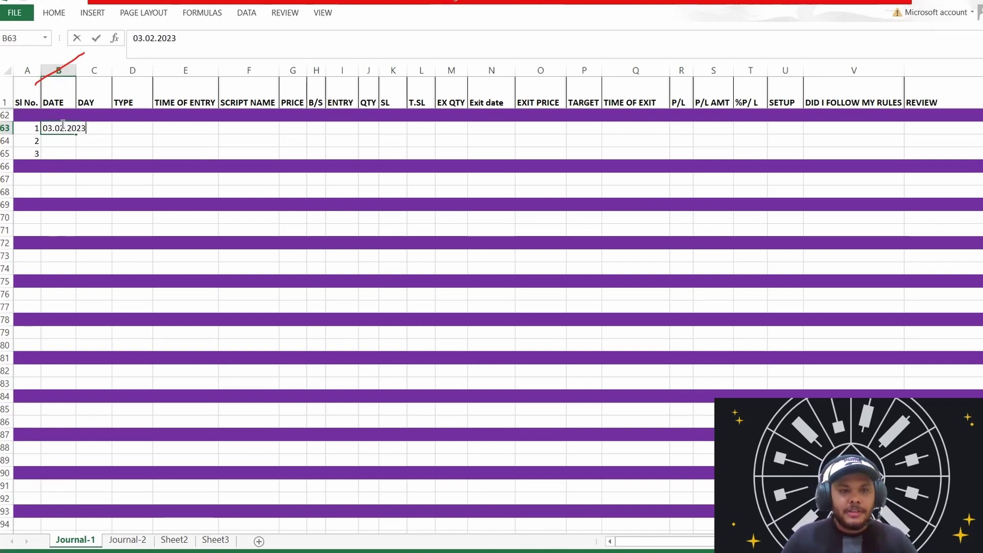
{"action": "key", "text": "Tab"}
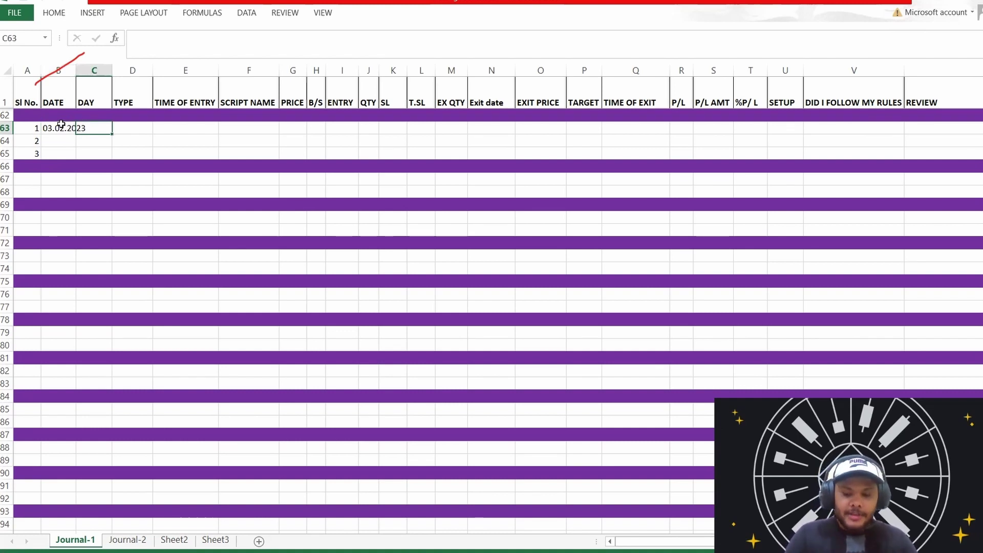
Fill in FRIDAY as the day and RSI as the type for the first trade
{"action": "type", "text": "FRIDAY"}
{"action": "key", "text": "Tab"}
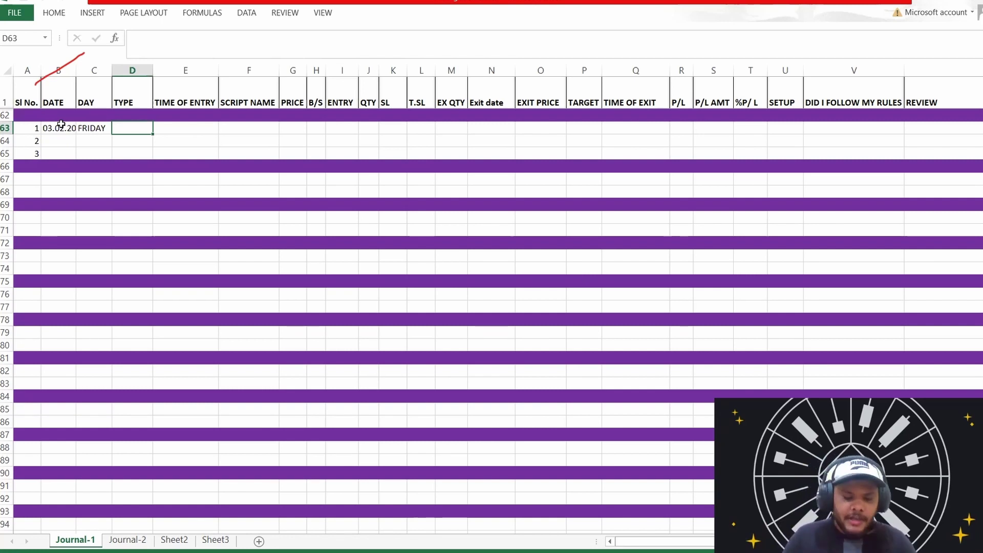
{"action": "type", "text": "RSI"}
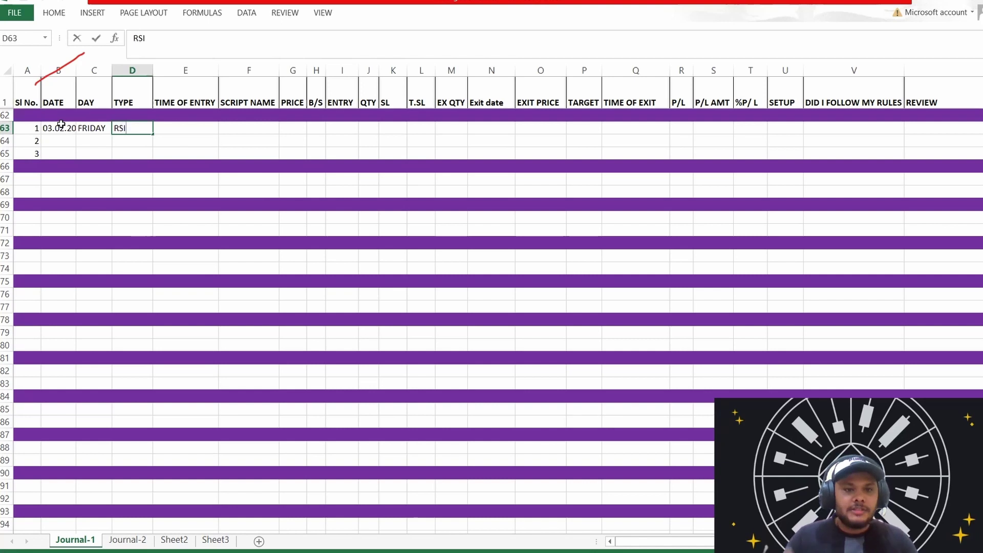
{"action": "key", "text": "Tab"}
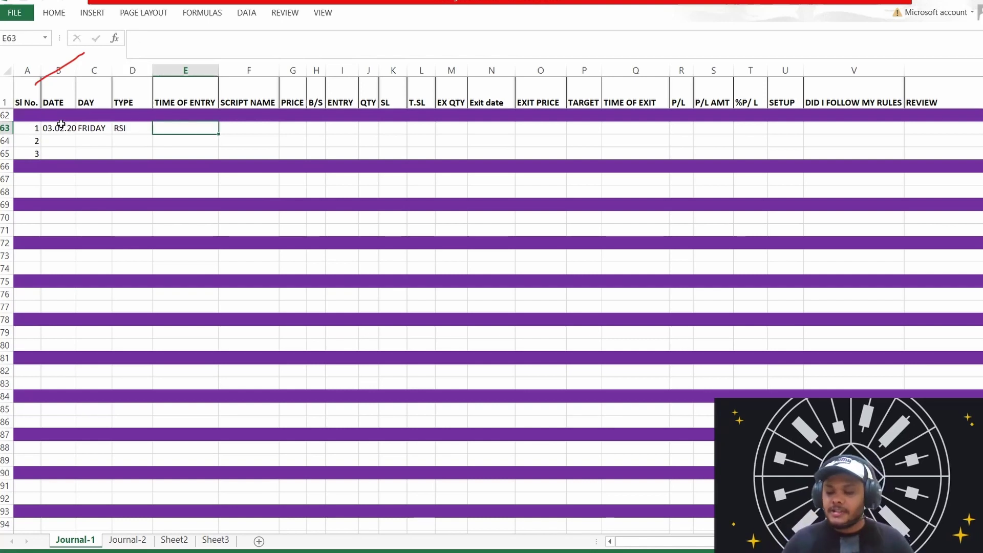
Set the first trade's time of entry to 11.30.25
{"action": "type", "text": "11.30"}
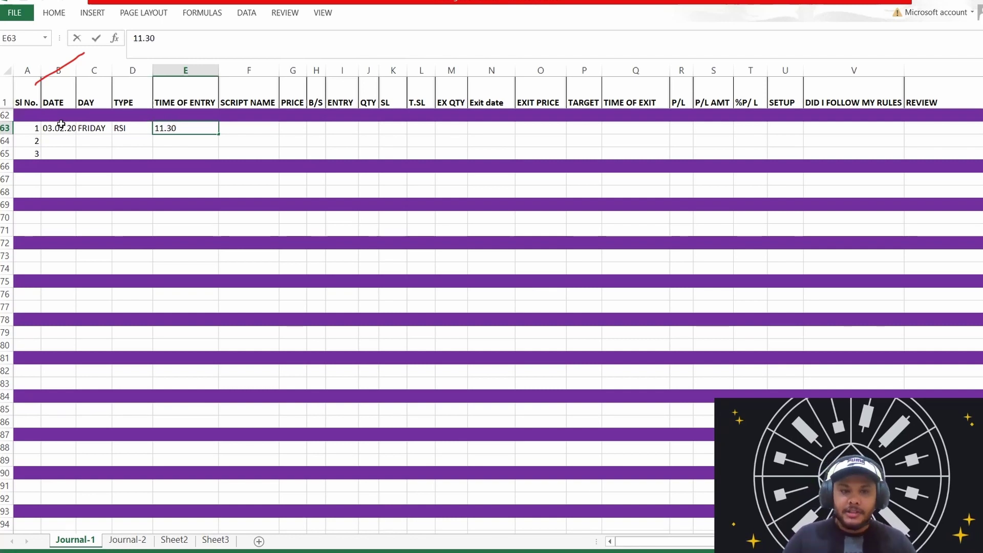
{"action": "type", "text": "."}
{"action": "type", "text": "25"}
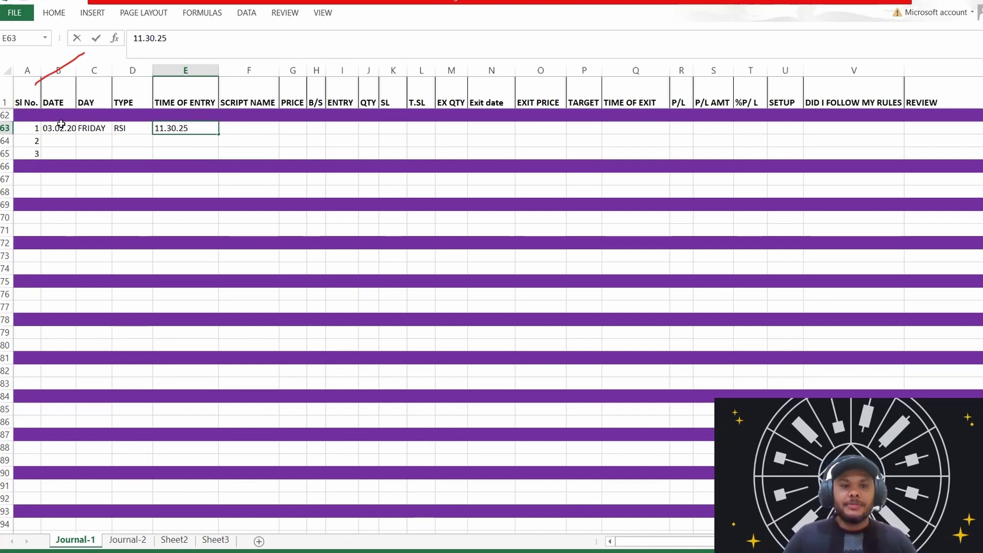
{"action": "key", "text": "Tab"}
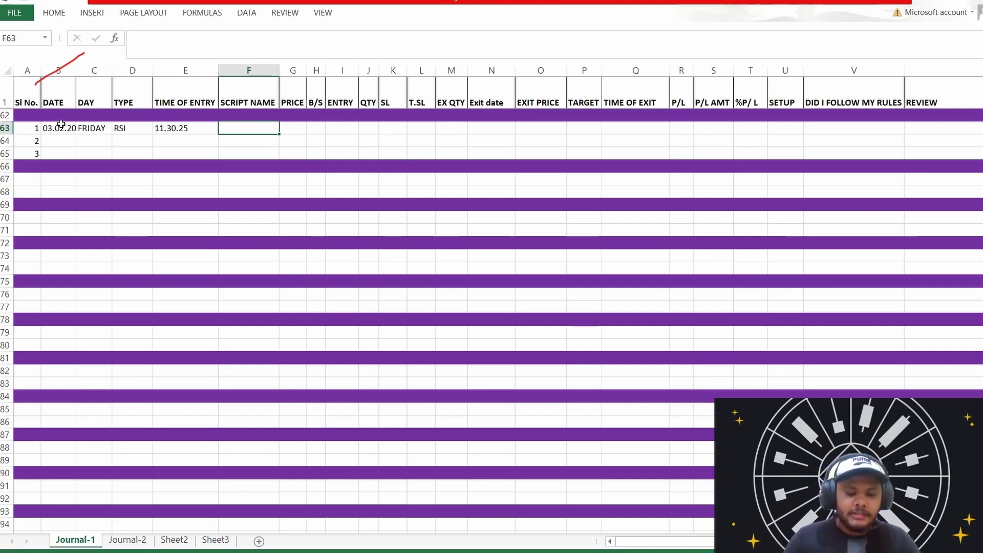
Enter BN3RD as the first trade's script name and replace it with ITC
{"action": "type", "text": "BN"}
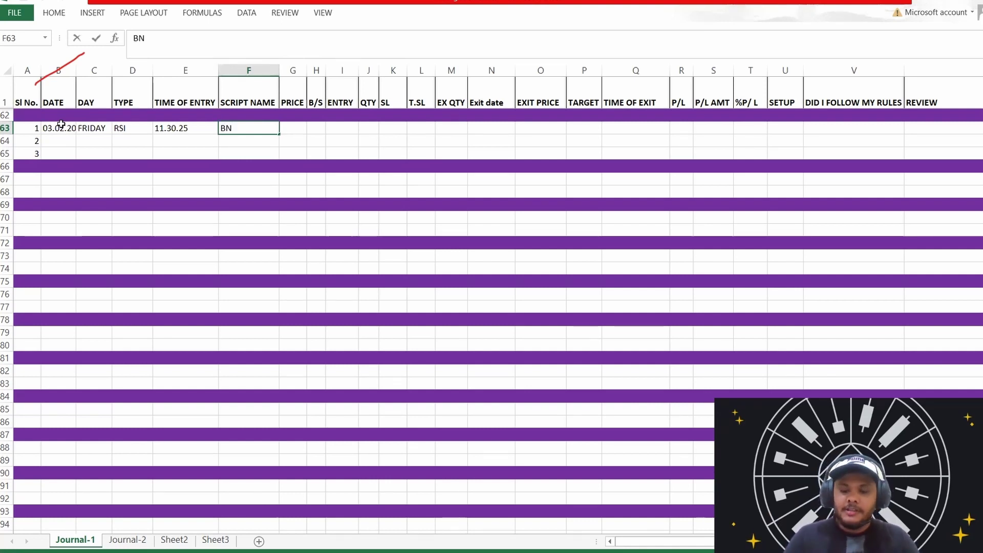
{"action": "key", "text": "Escape"}
{"action": "type", "text": "N"}
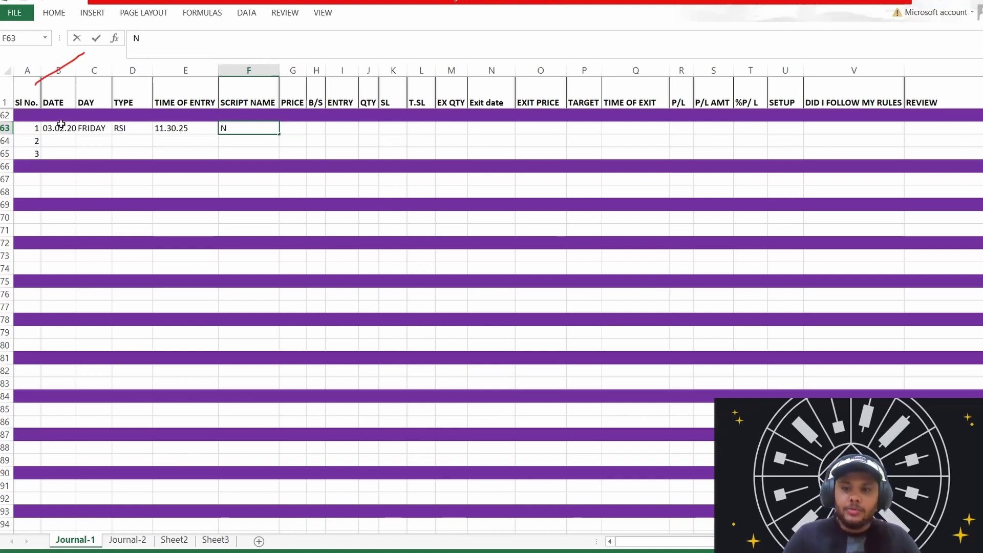
{"action": "key", "text": "BackSpace"}
{"action": "type", "text": "BN3RD"}
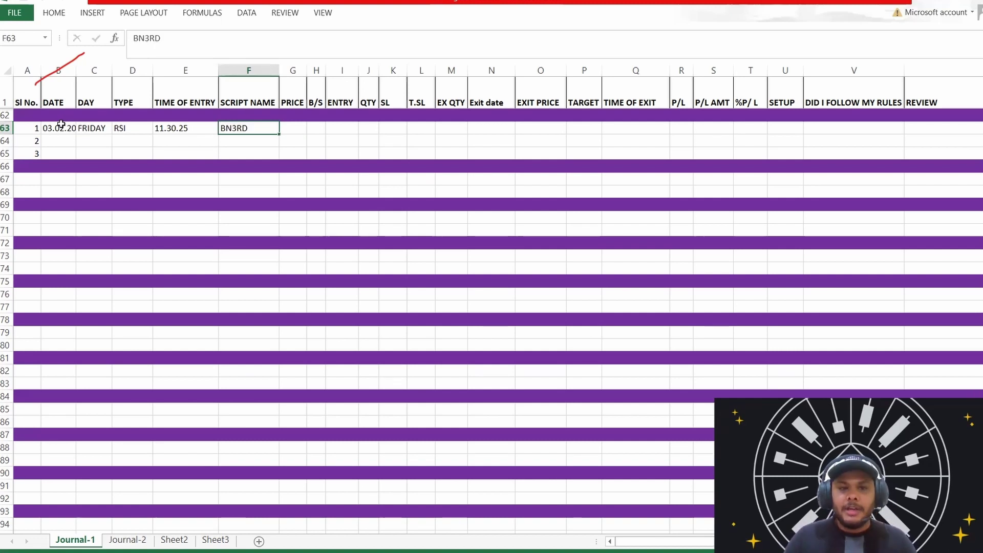
{"action": "key", "text": "ctrl+Return"}
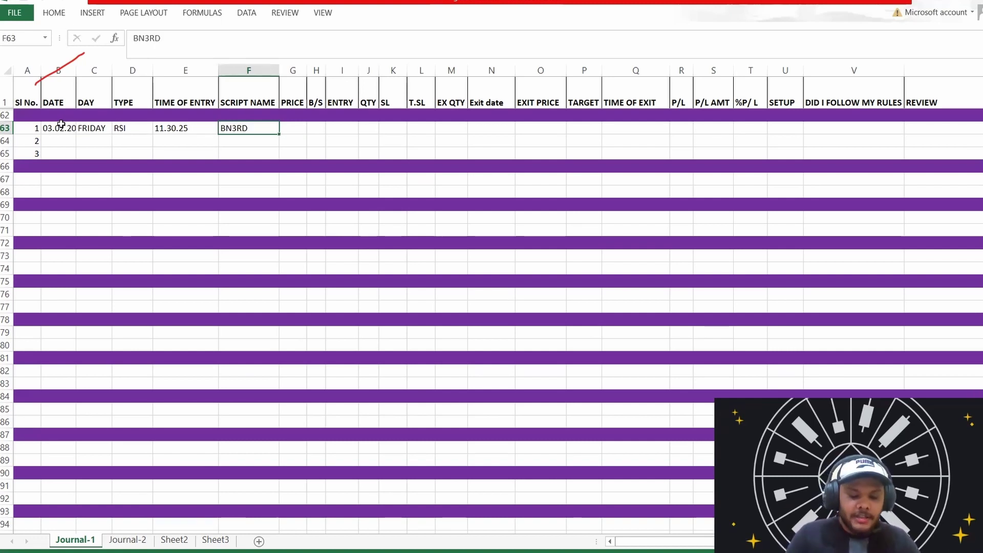
{"action": "type", "text": "ITC"}
{"action": "key", "text": "Return"}
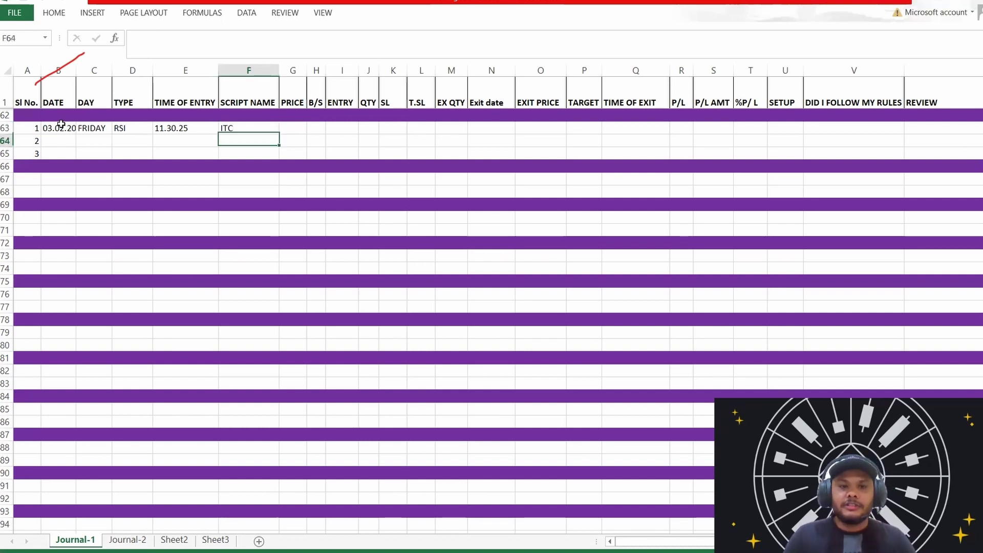
Enter TATS STEEL as the script name for the second trade in row 64
{"action": "type", "text": "TAT"}
{"action": "type", "text": "S STE"}
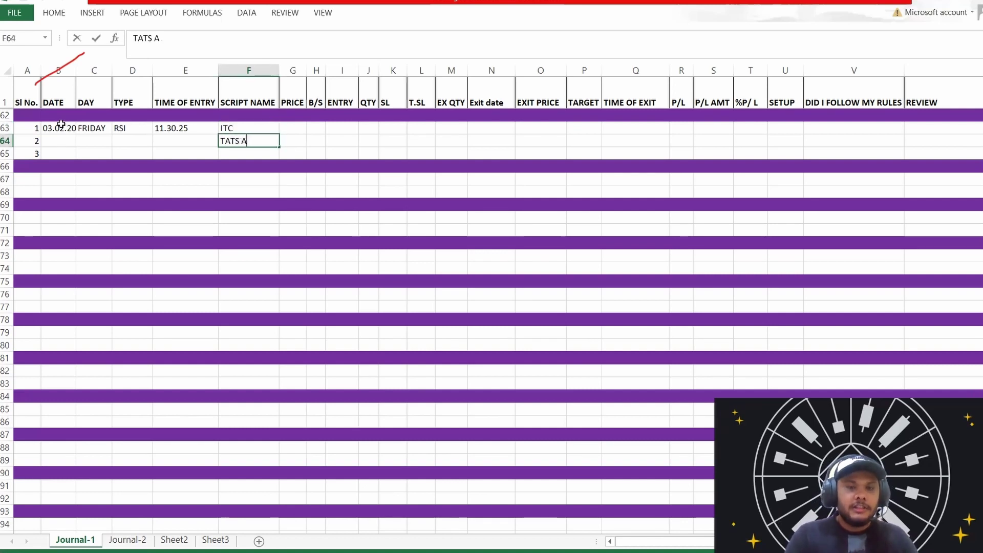
{"action": "type", "text": "ELL"}
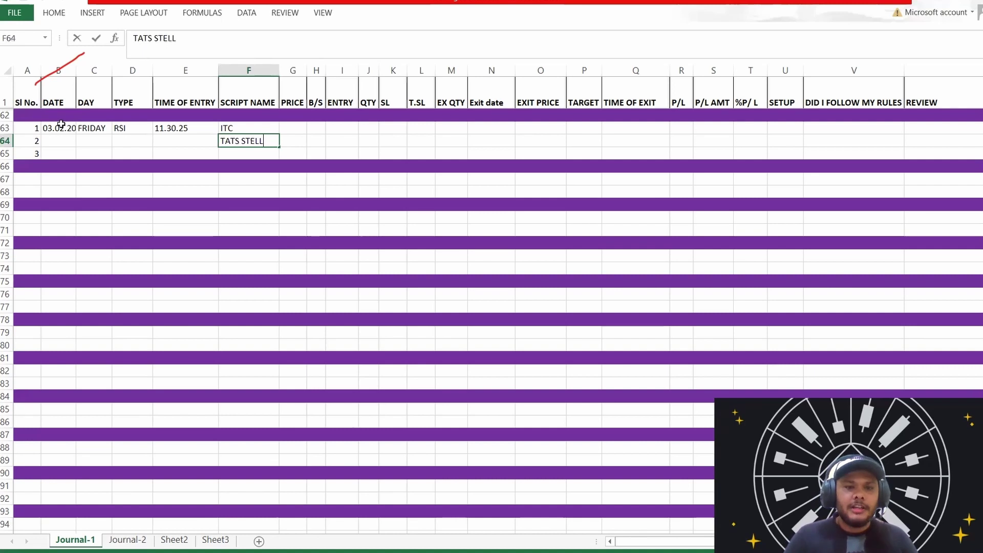
{"action": "key", "text": "BackSpace"}
{"action": "key", "text": "BackSpace"}
{"action": "type", "text": "EL"}
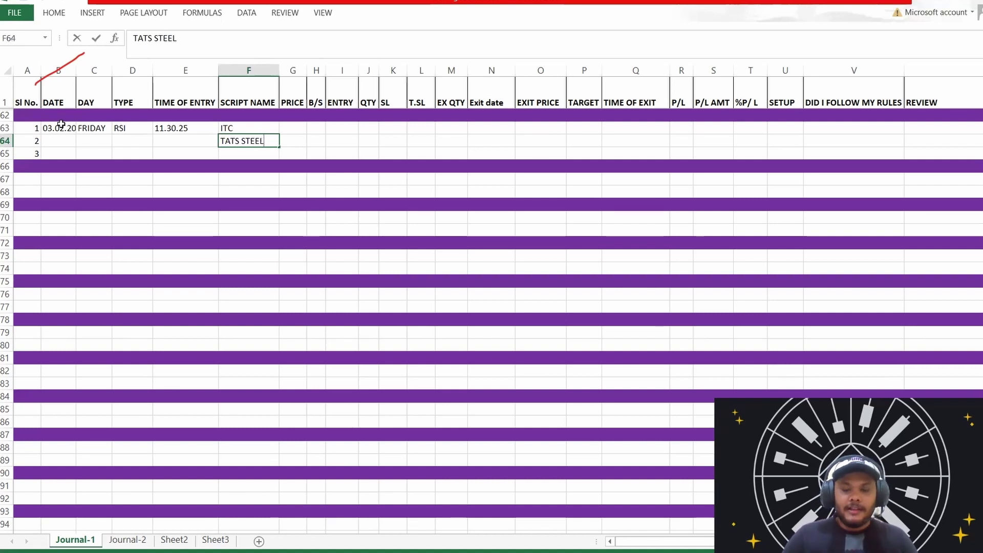
Change the first trade's script name in row 63 to BNFUTURE
{"action": "key", "text": "Up"}
{"action": "key", "text": "Right"}
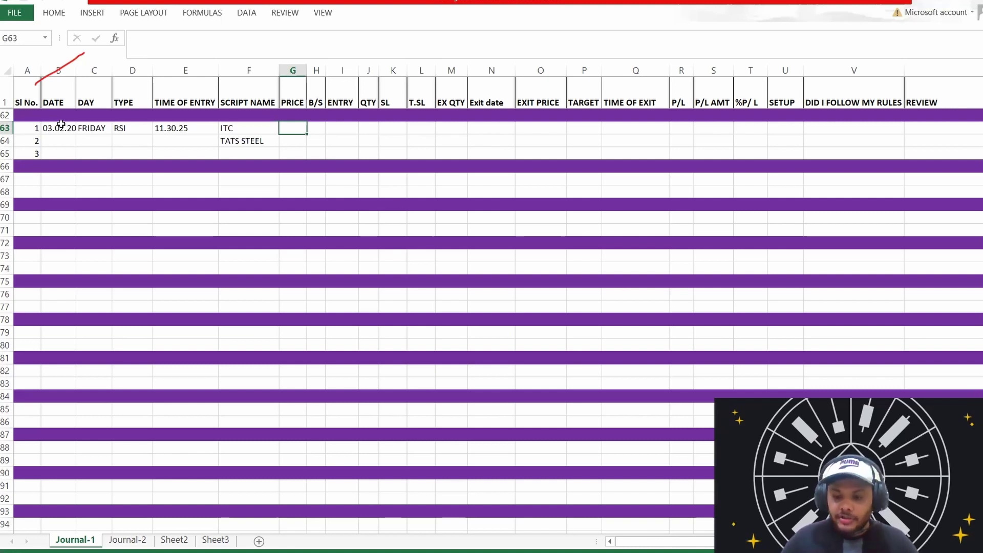
{"action": "key", "text": "Left"}
{"action": "key", "text": "Left"}
{"action": "key", "text": "Right"}
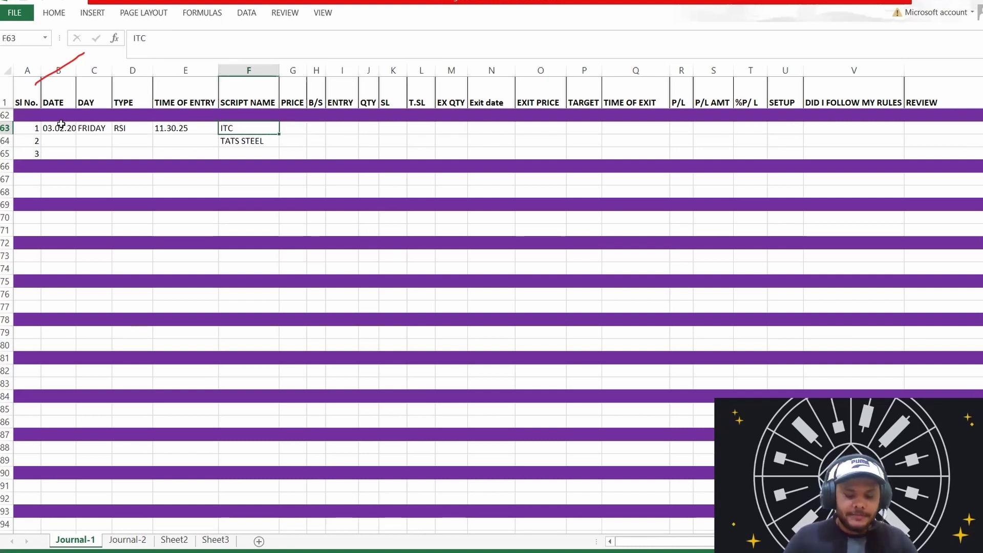
{"action": "type", "text": "BNFUTURE"}
{"action": "key", "text": "Right"}
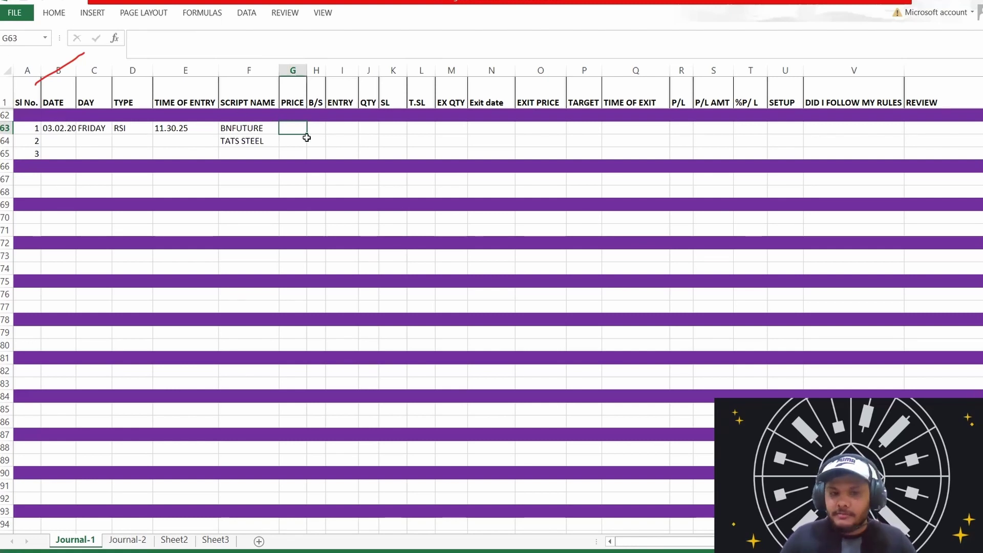
Enter 41200 as the first trade's price and SELL in its B/S cell
{"action": "type", "text": "41200"}
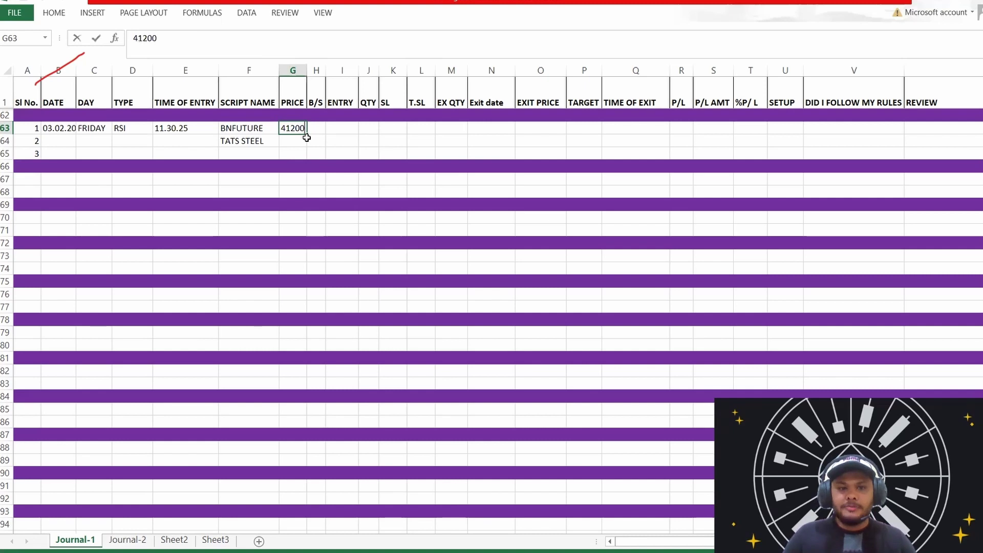
{"action": "key", "text": "Tab"}
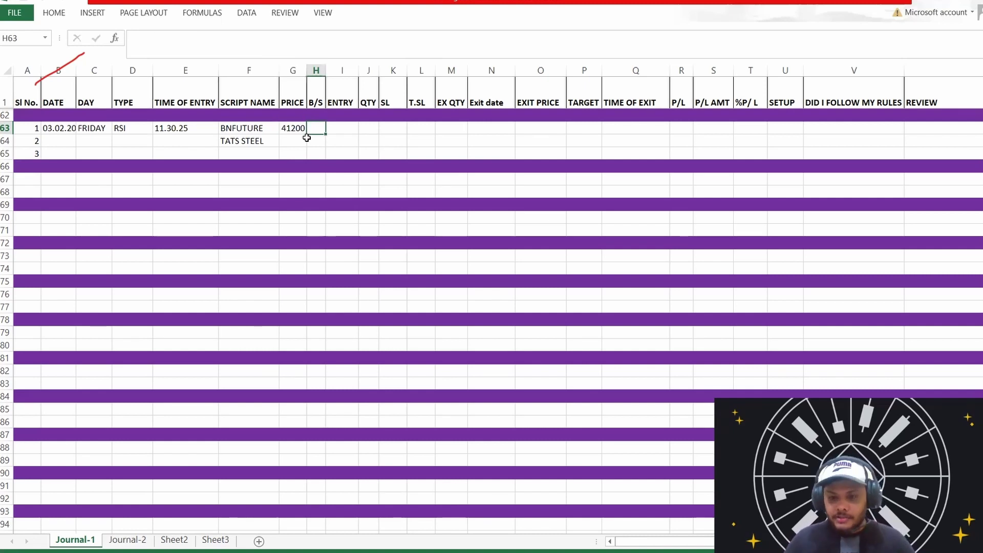
{"action": "type", "text": "BUY"}
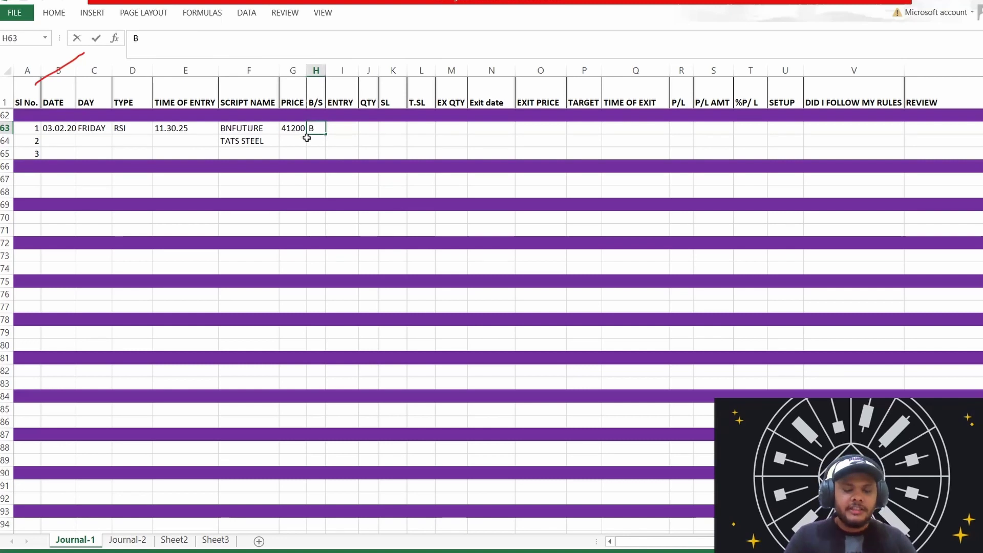
{"action": "key", "text": "BackSpace"}
{"action": "key", "text": "BackSpace"}
{"action": "key", "text": "BackSpace"}
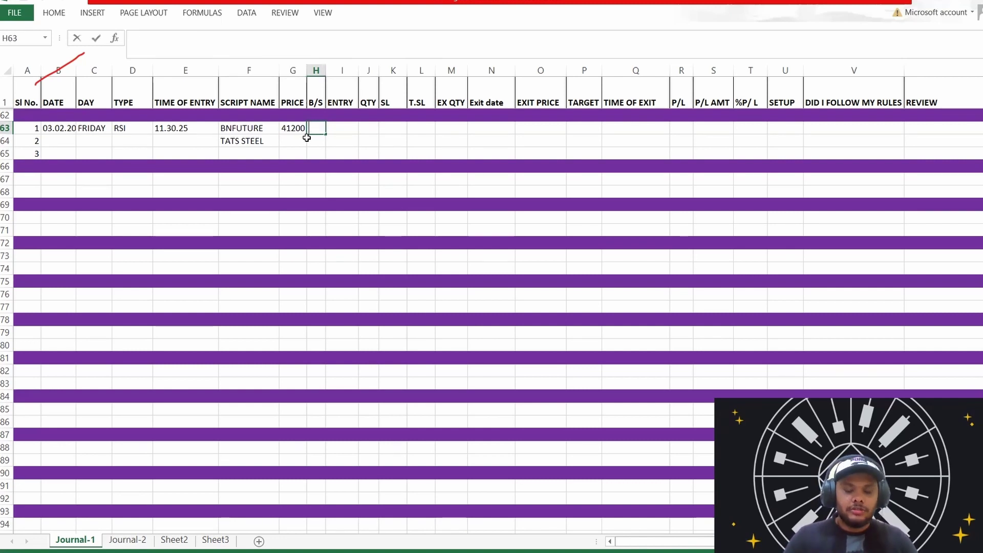
{"action": "type", "text": "SELL"}
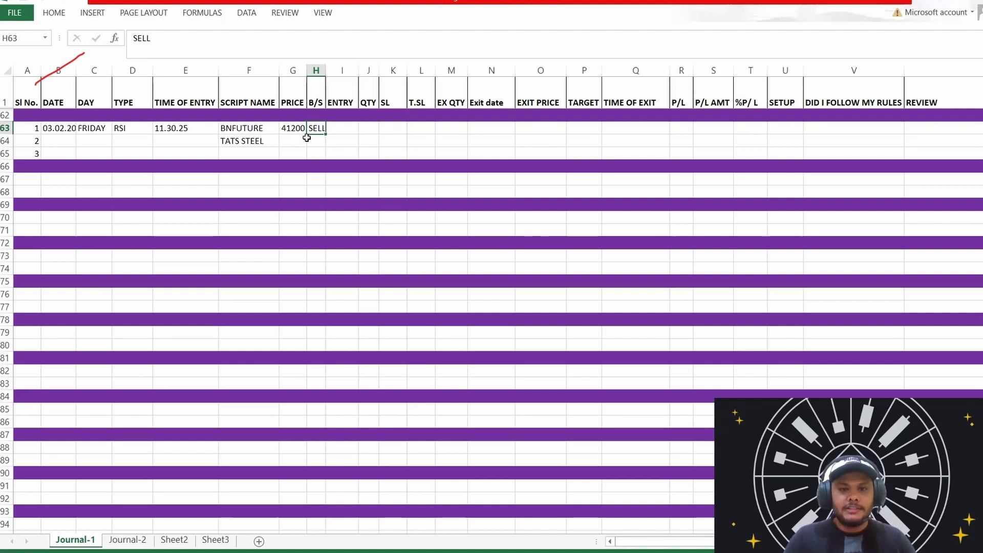
{"action": "key", "text": "Tab"}
Set the first trade's entry price to 80.5 and its quantity to 50
{"action": "left_click", "coordinate": [353, 115]}
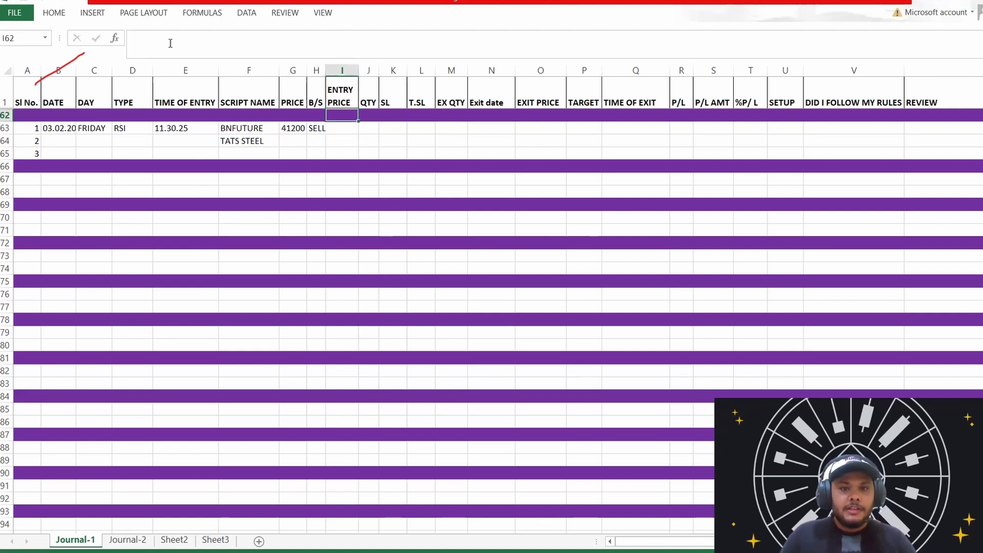
{"action": "left_click", "coordinate": [339, 130]}
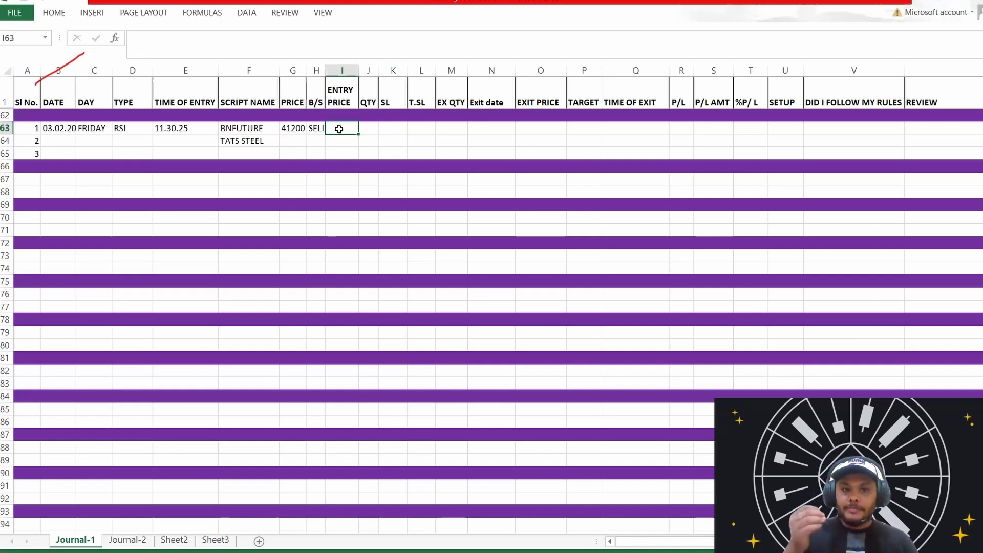
{"action": "type", "text": "8"}
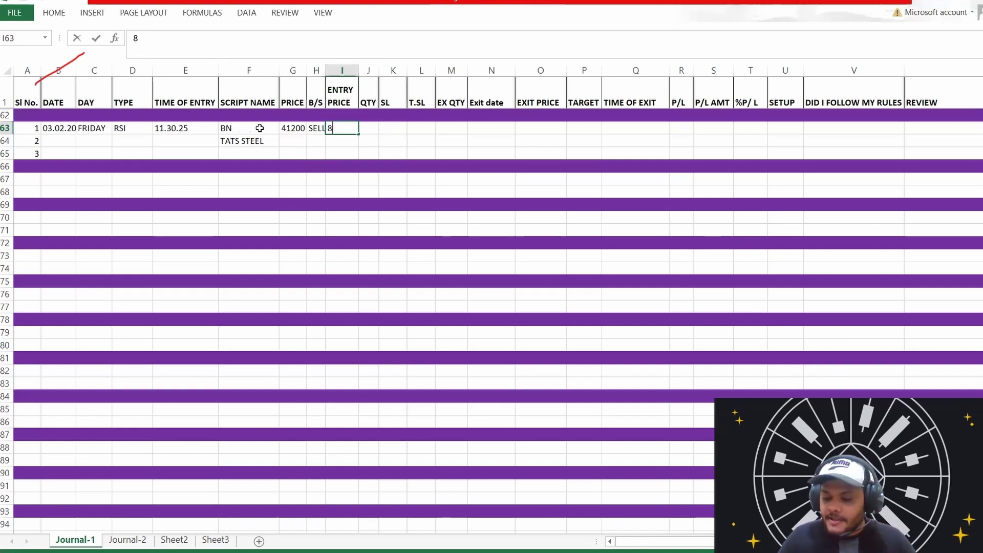
{"action": "type", "text": "0.5"}
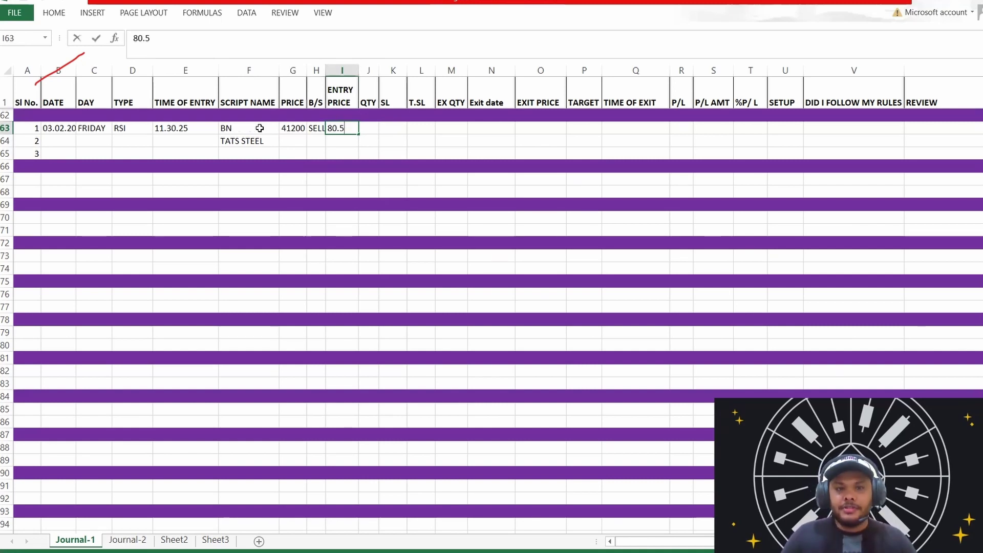
{"action": "key", "text": "Tab"}
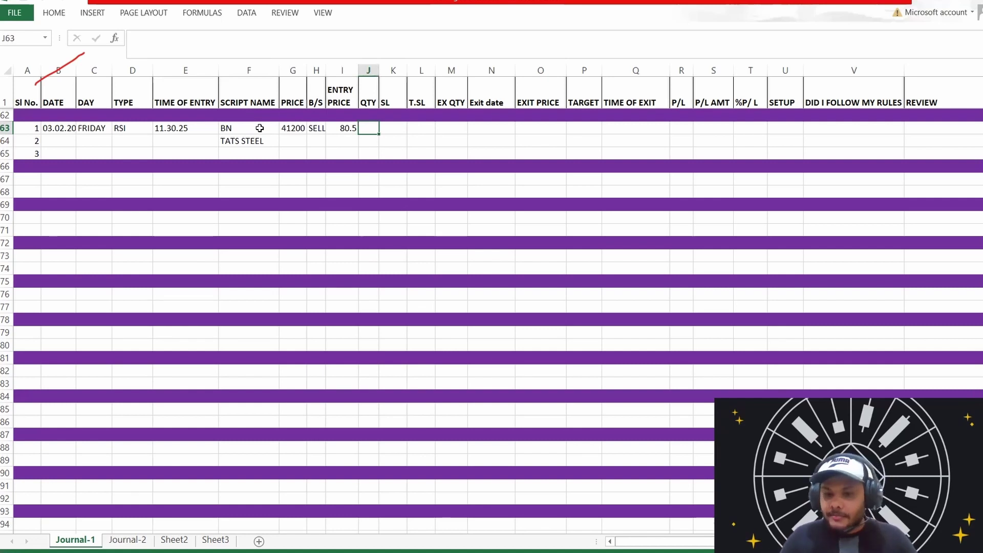
{"action": "type", "text": "50"}
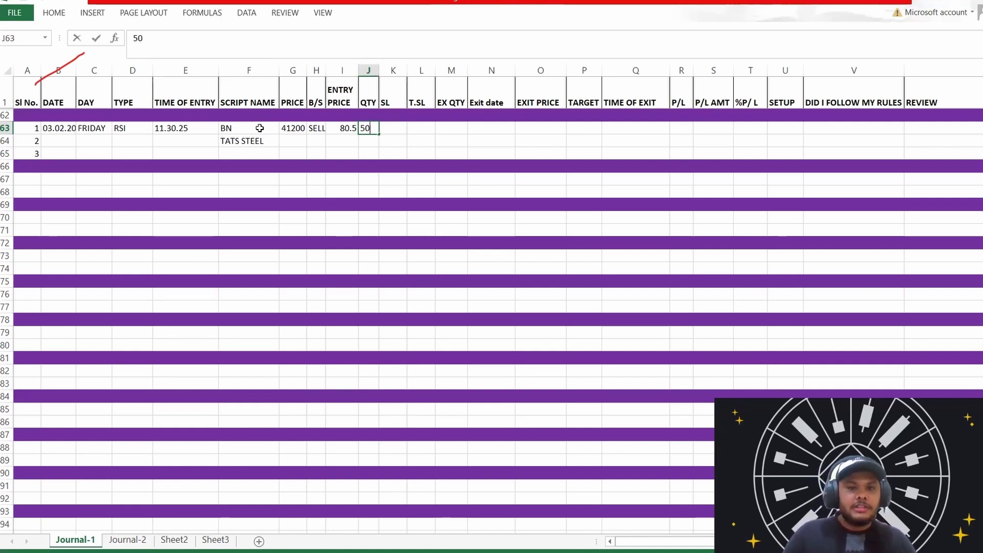
{"action": "key", "text": "Tab"}
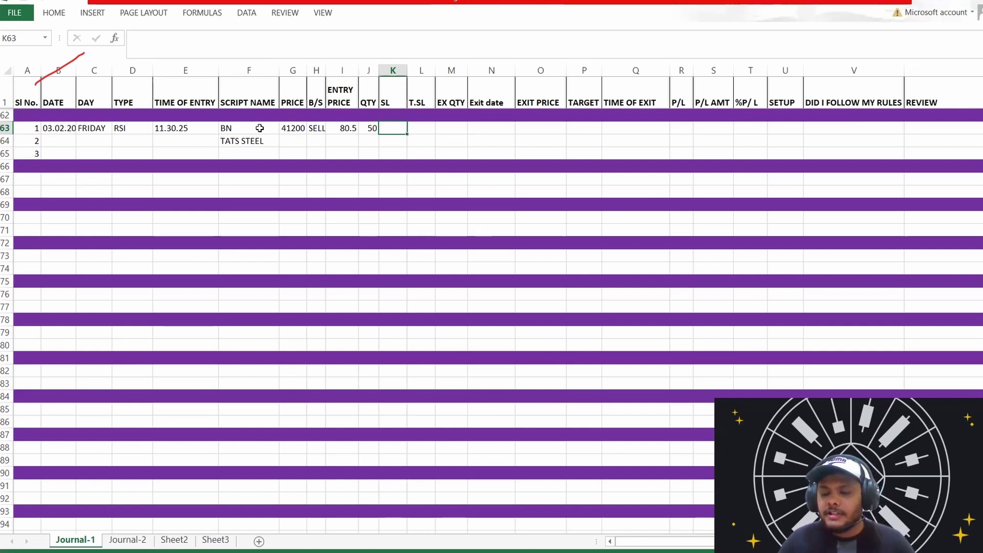
Enter a dash in the first trade's SL cell in row 63 and 90 as its T.SL
{"action": "type", "text": "-"}
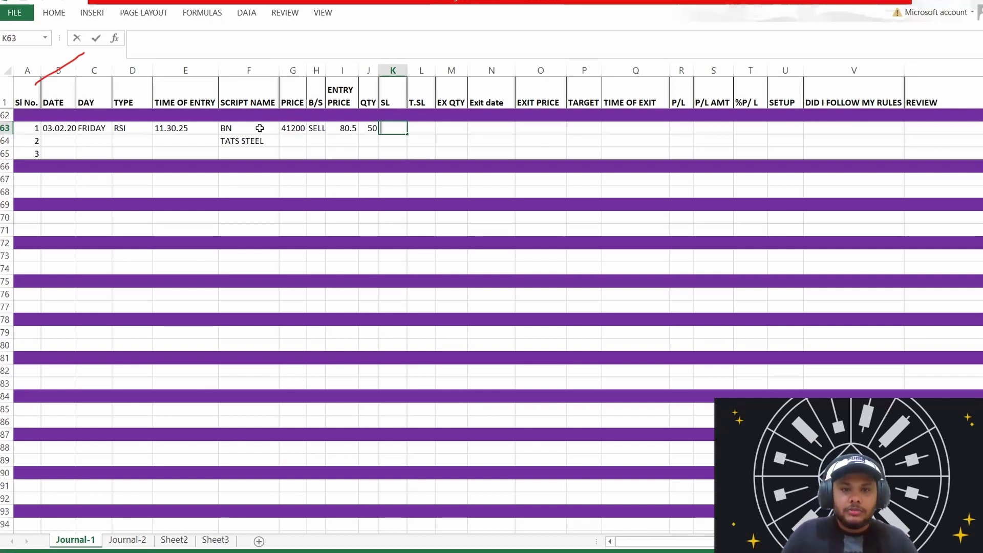
{"action": "key", "text": "Tab"}
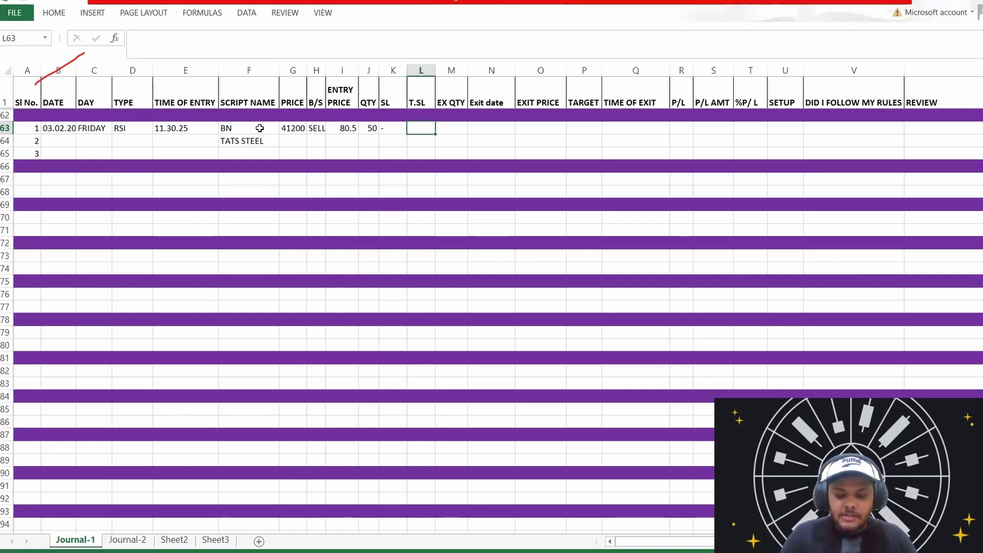
{"action": "type", "text": "90"}
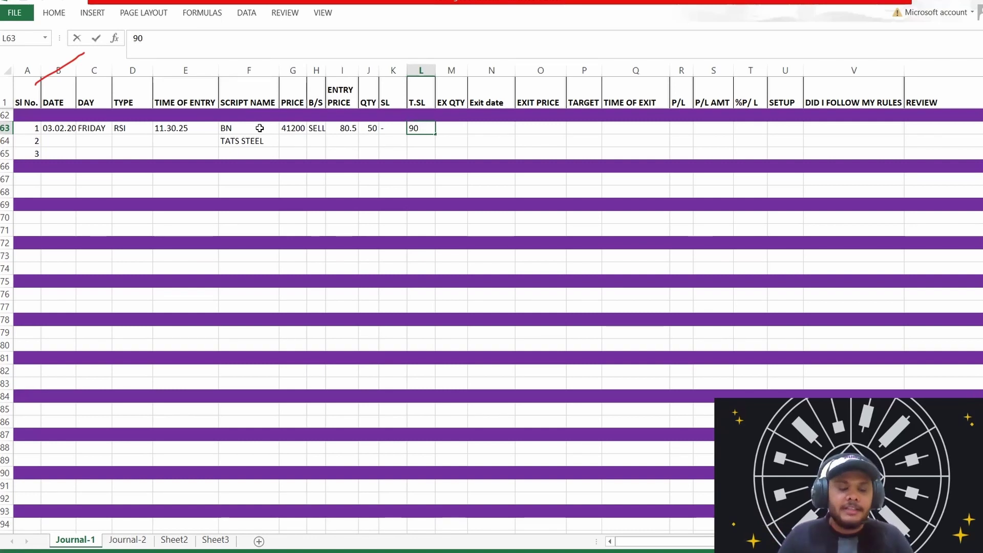
{"action": "key", "text": "Tab"}
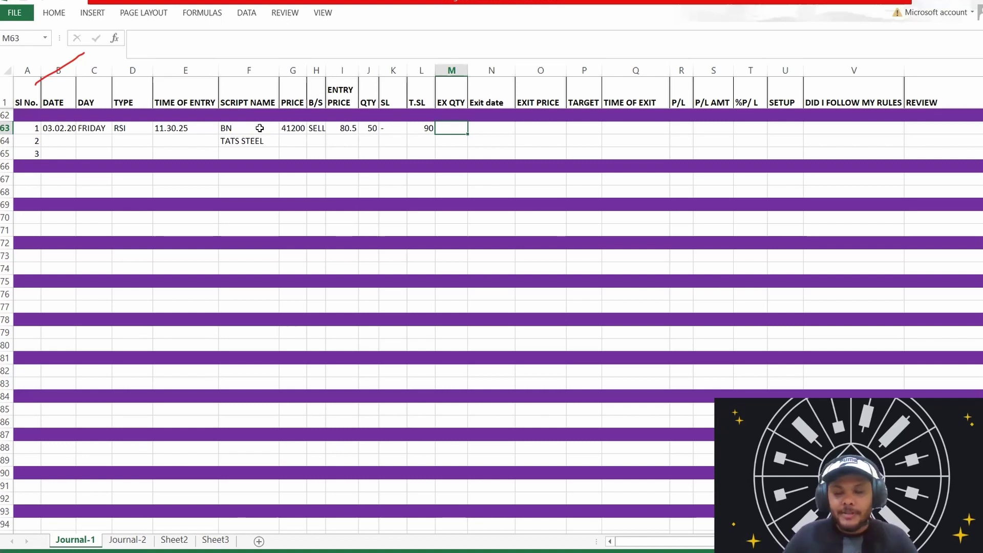
Enter 50 as the first trade's exit quantity and 03.02.2023 as its exit date
{"action": "type", "text": "50"}
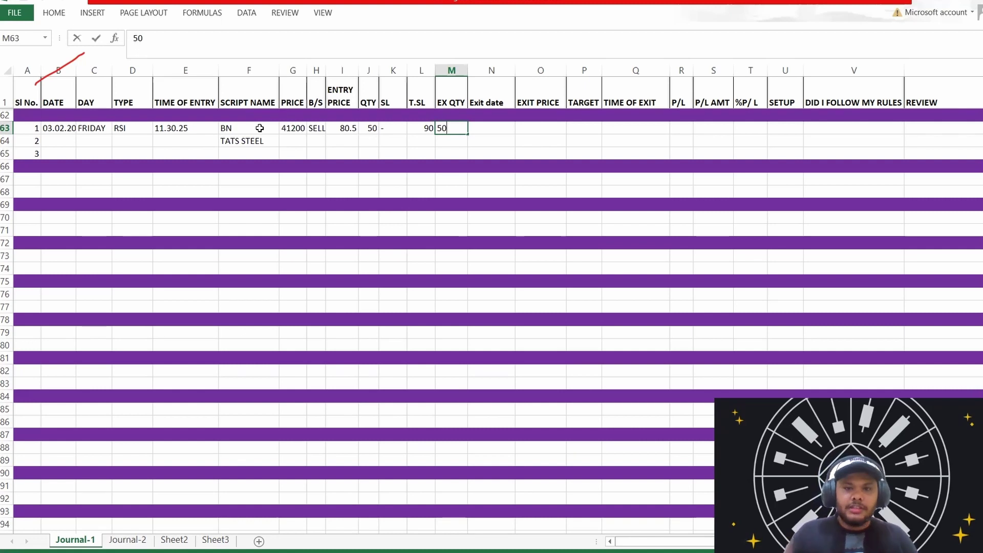
{"action": "key", "text": "Tab"}
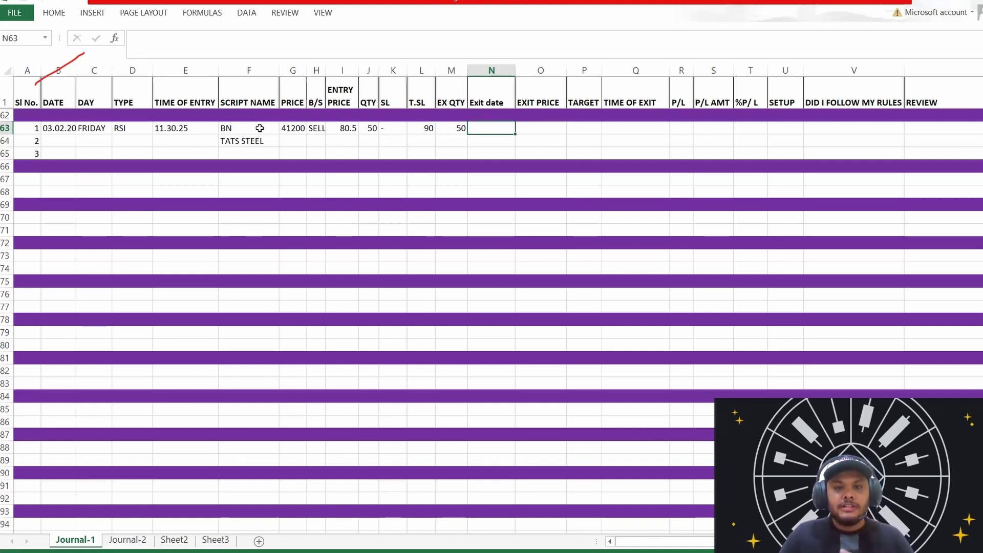
{"action": "type", "text": "0"}
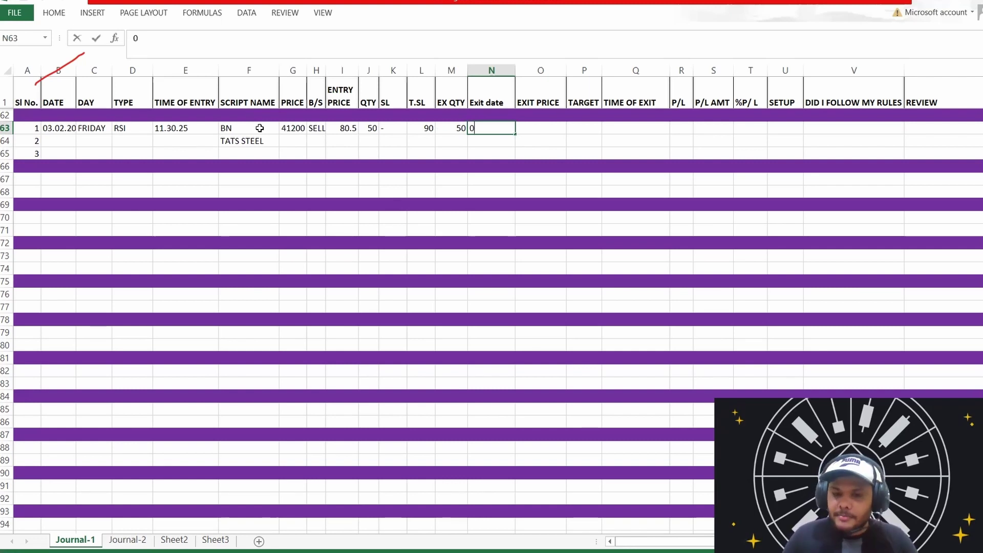
{"action": "type", "text": "3.02.2023"}
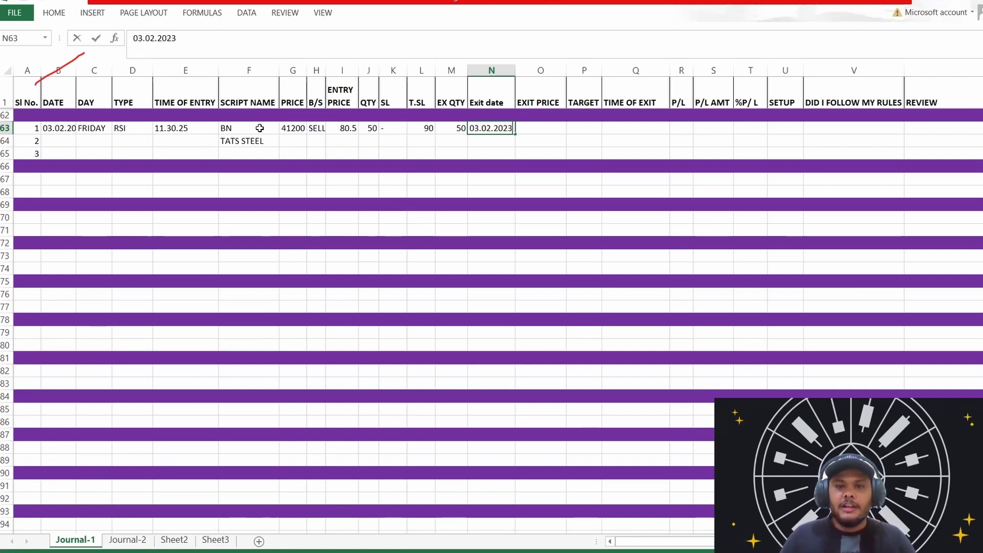
{"action": "key", "text": "Tab"}
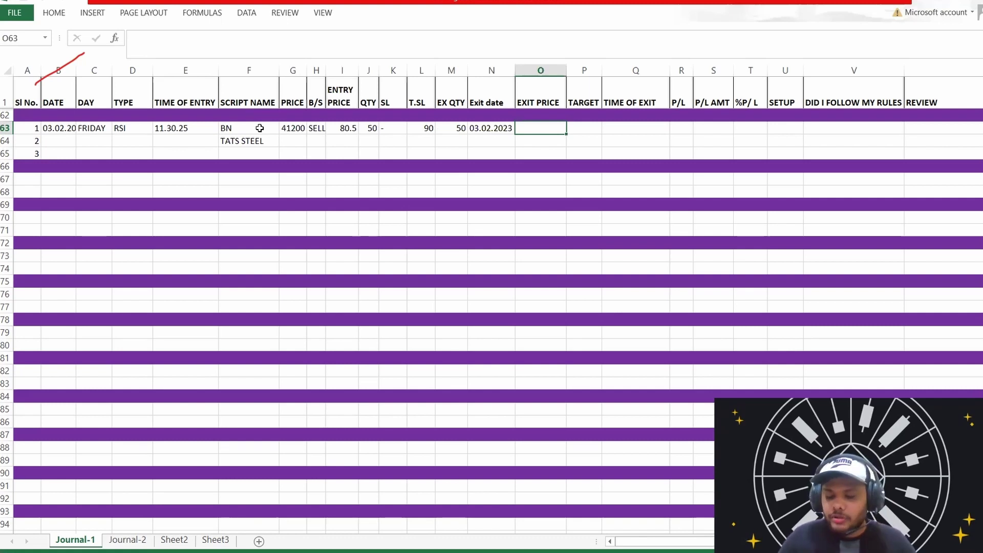
Enter 105 as the first trade's exit price and a dash in its TARGET cell
{"action": "type", "text": "105"}
{"action": "key", "text": "Tab"}
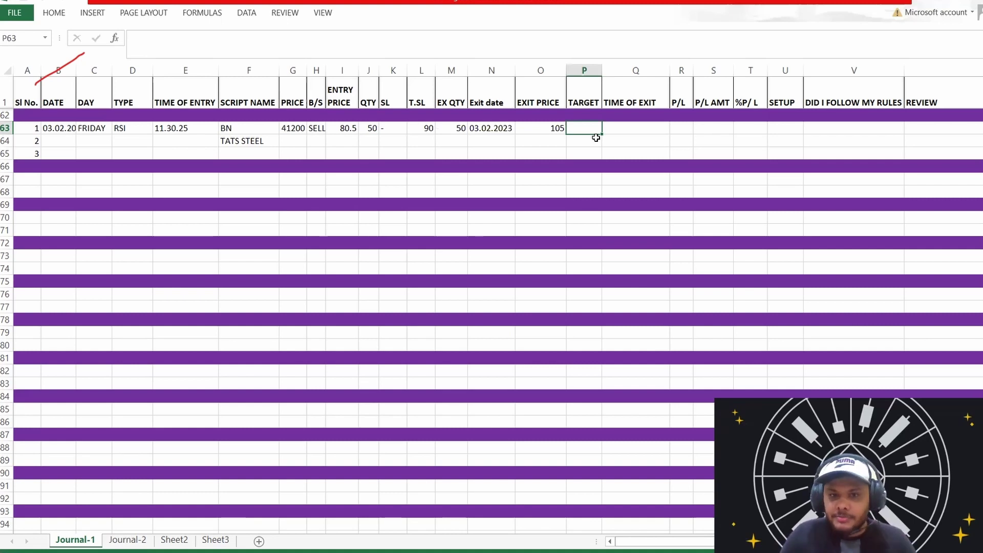
{"action": "type", "text": "120"}
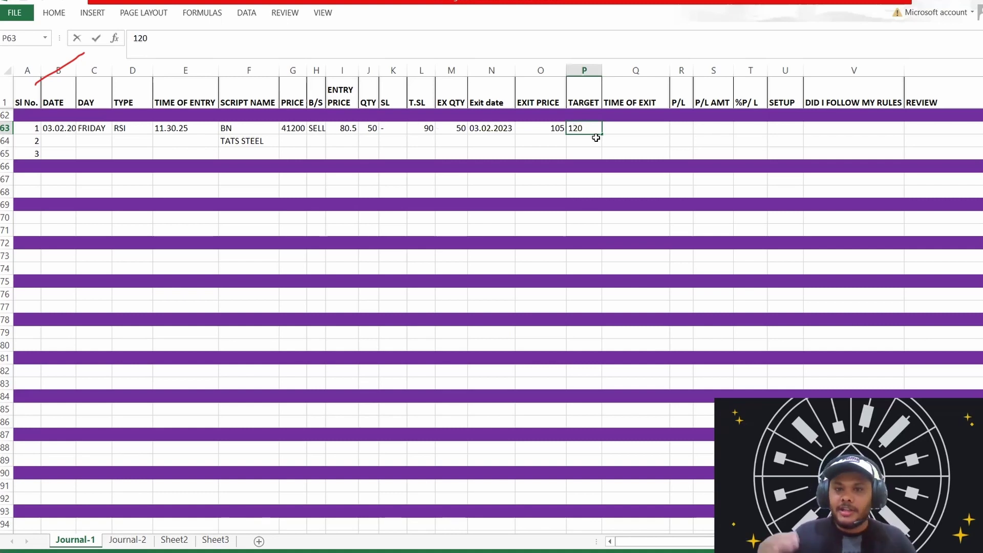
{"action": "key", "text": "BackSpace"}
{"action": "key", "text": "BackSpace"}
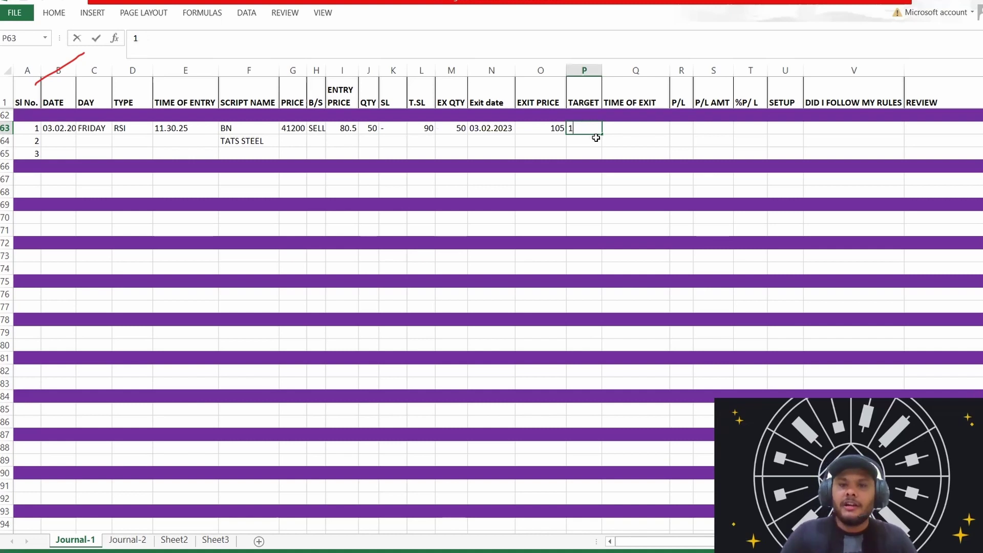
{"action": "key", "text": "BackSpace"}
{"action": "type", "text": "-"}
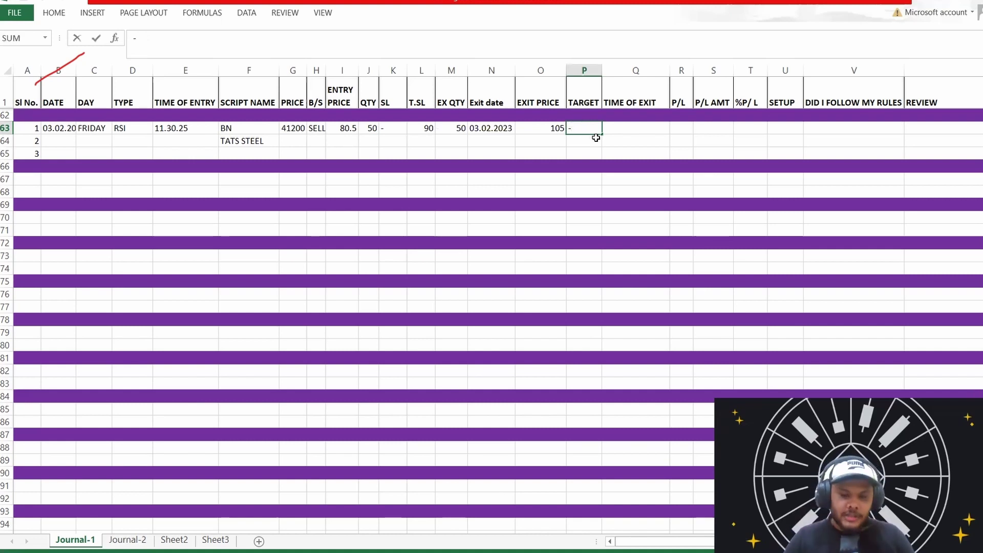
{"action": "key", "text": "Tab"}
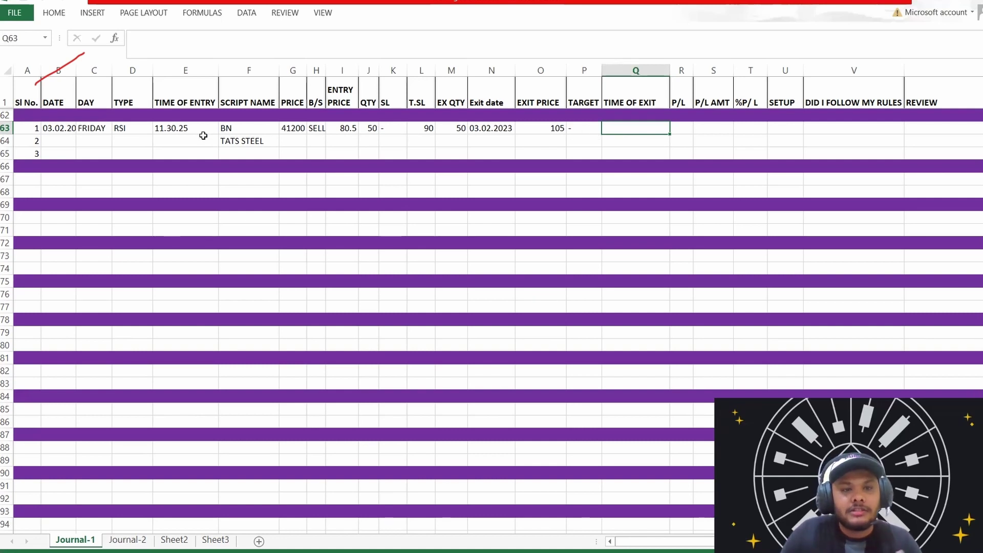
Enter 12.30.52 as the first trade's time of exit in Q63
{"action": "left_click", "coordinate": [189, 124]}
{"action": "left_click", "coordinate": [628, 128]}
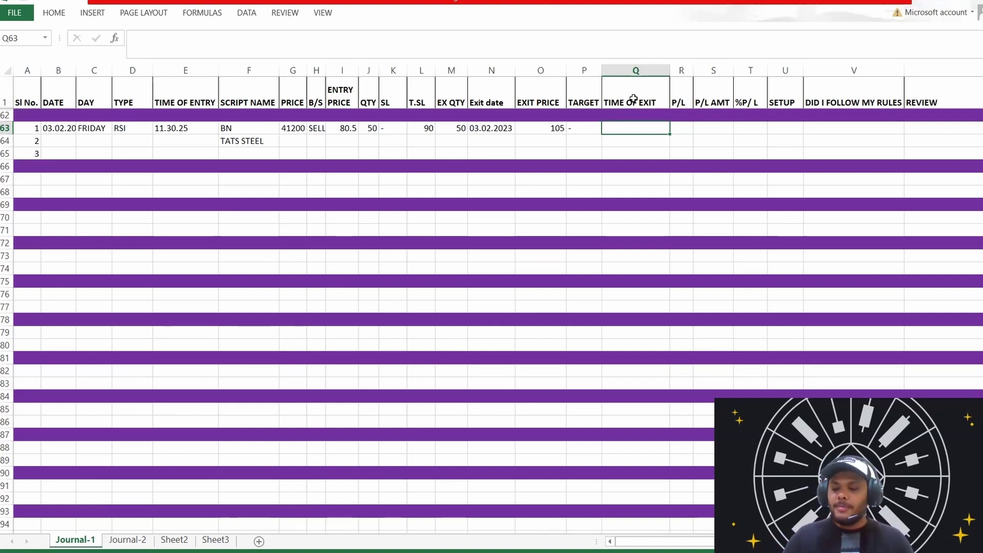
{"action": "type", "text": "12.30"}
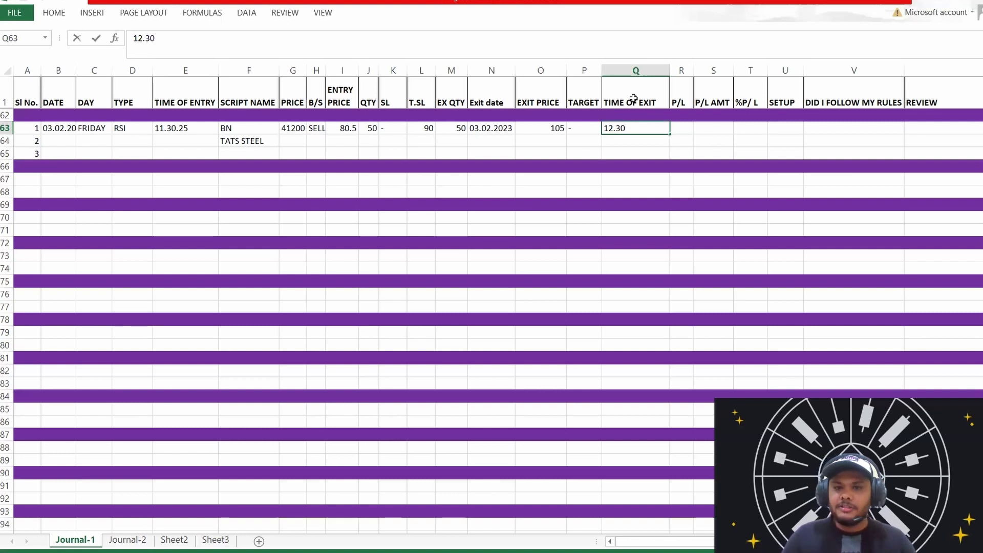
{"action": "type", "text": ".52"}
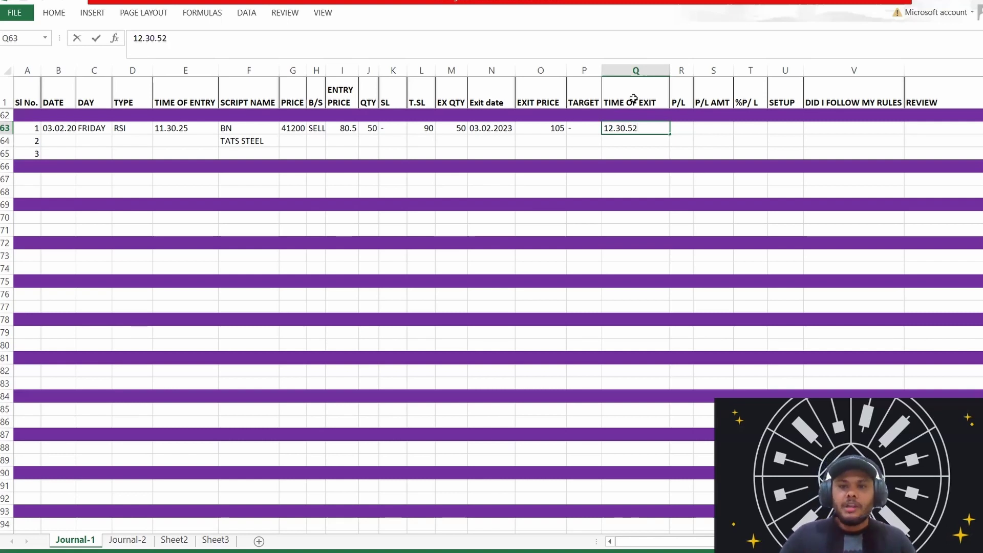
{"action": "key", "text": "Tab"}
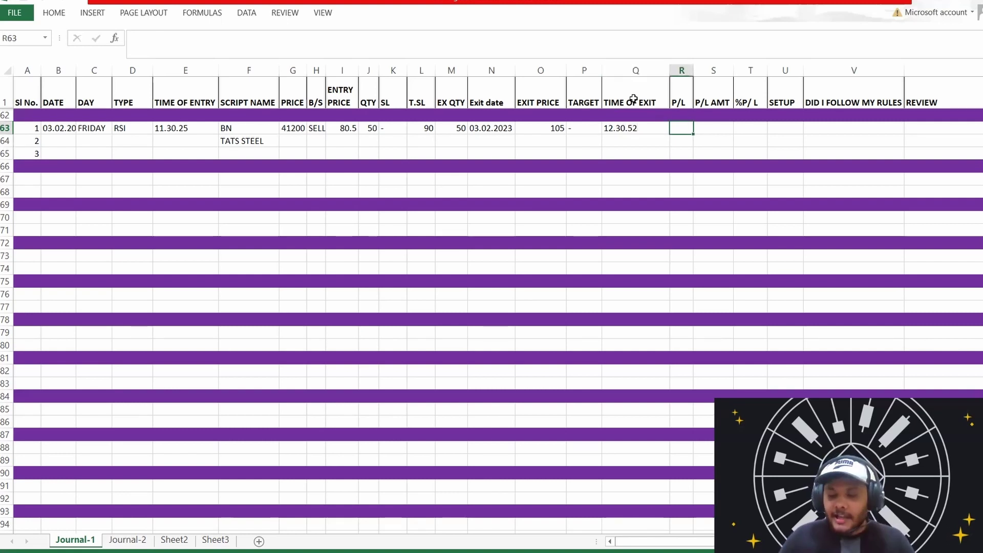
Calculate the first trade's P/L in R63 as exit price minus entry price with the formula +O63-I63
{"action": "type", "text": "+"}
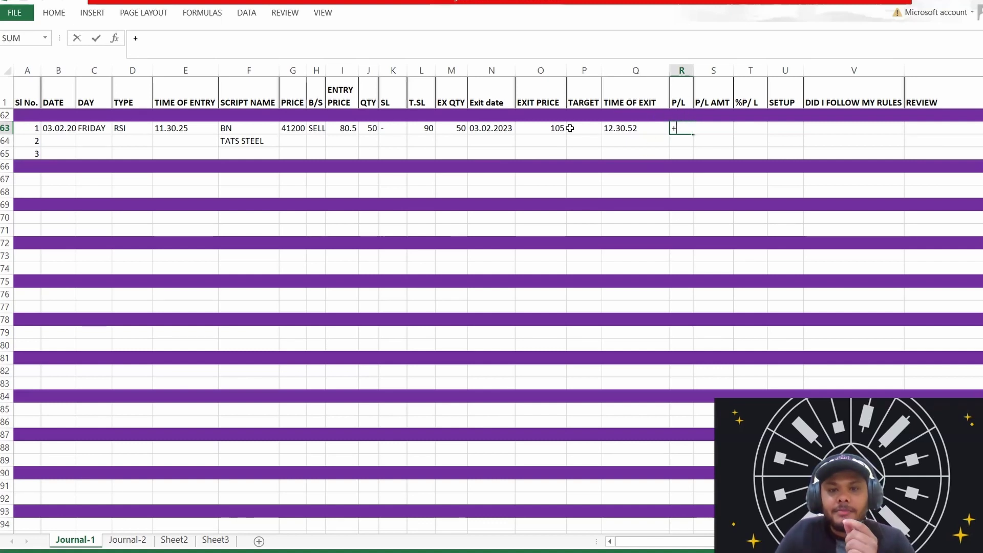
{"action": "left_click", "coordinate": [554, 127]}
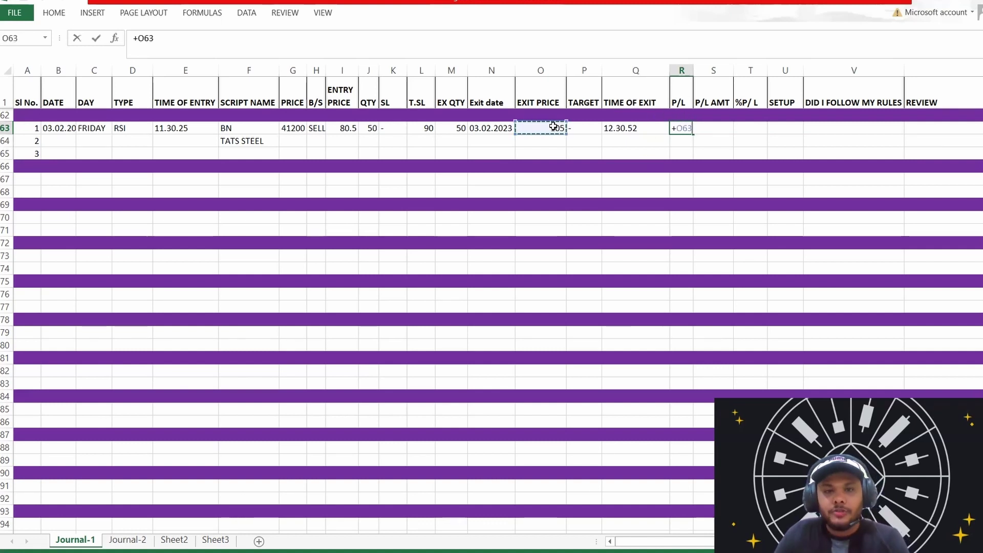
{"action": "type", "text": "-"}
{"action": "left_click", "coordinate": [351, 125]}
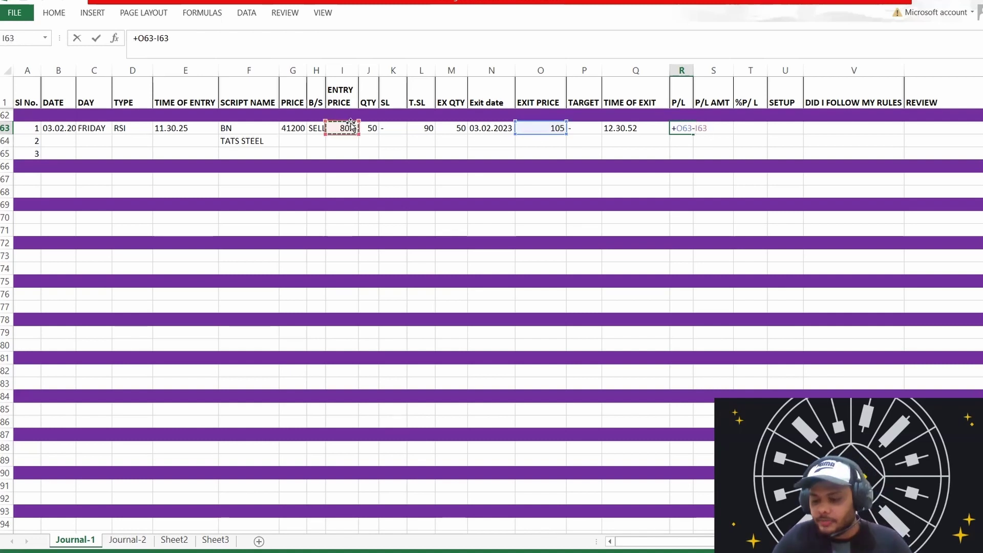
{"action": "key", "text": "Return"}
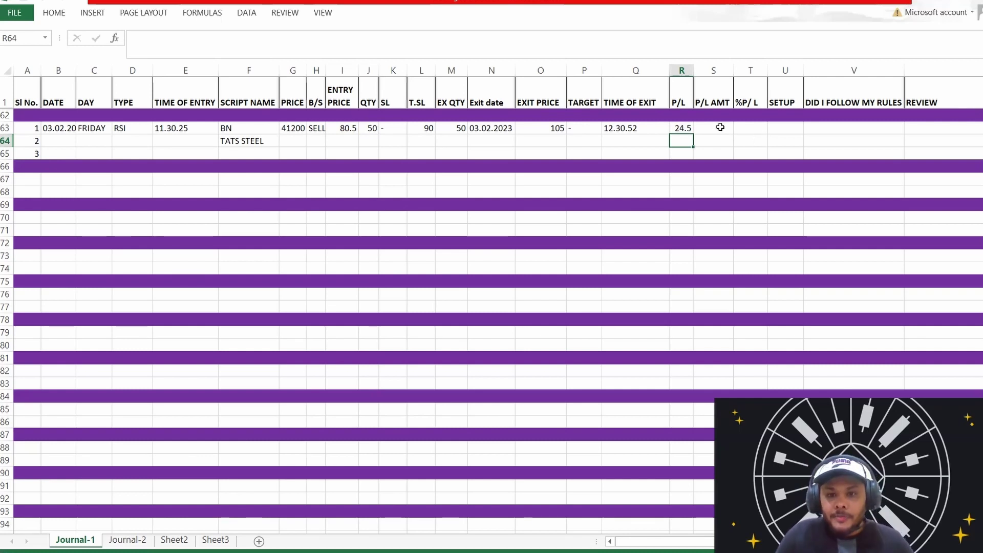
Calculate the first trade's P/L amount in S63 from its P/L and quantity
{"action": "left_click", "coordinate": [684, 127]}
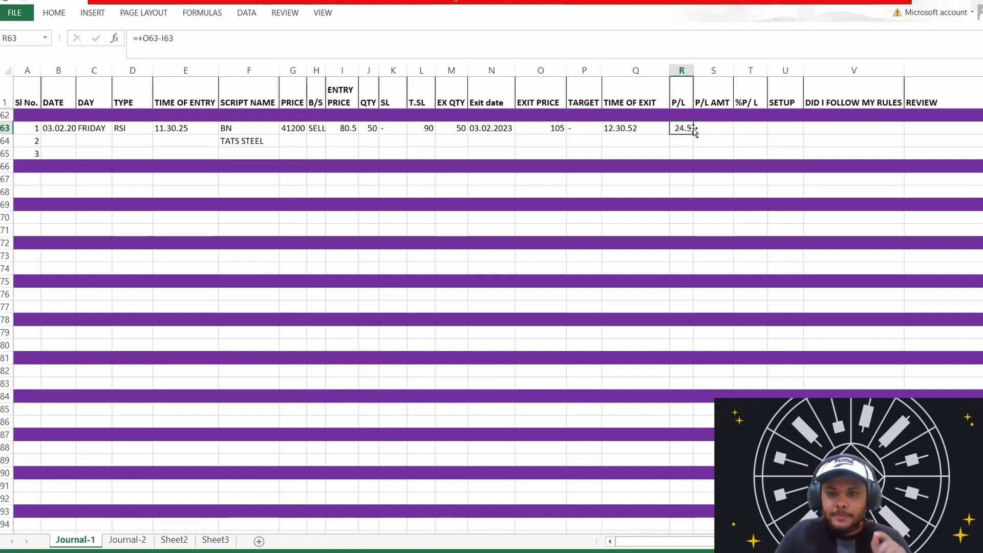
{"action": "left_click", "coordinate": [714, 124]}
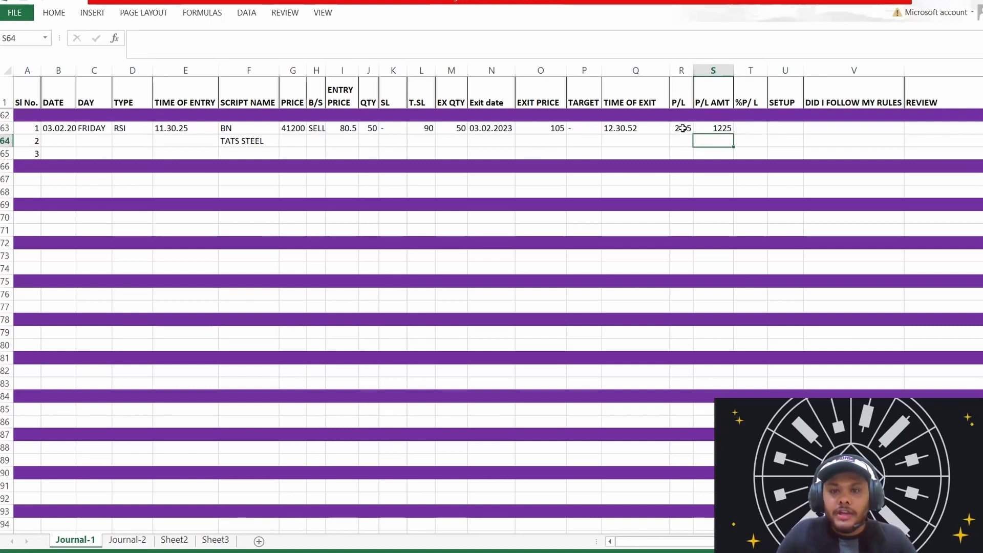
{"action": "left_click", "coordinate": [683, 128]}
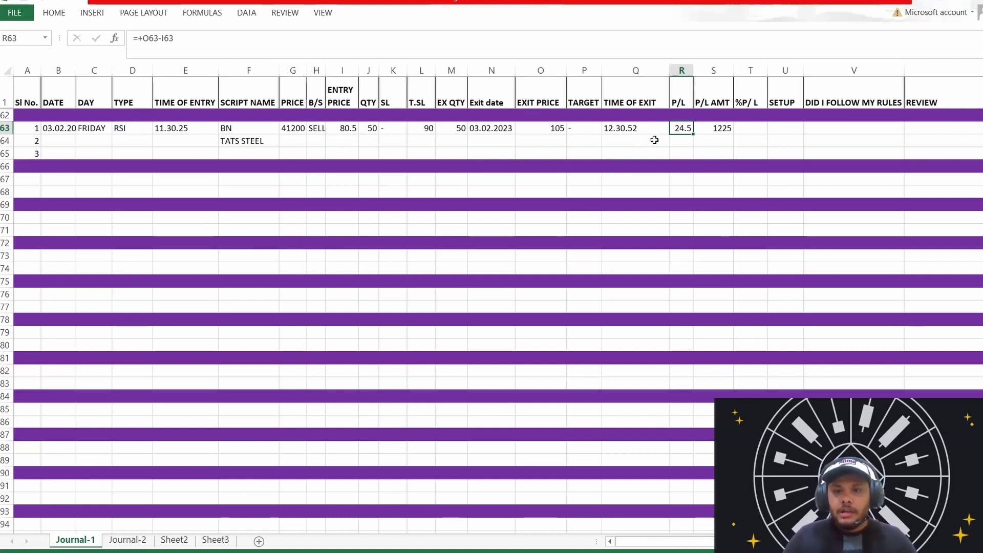
Calculate the first trade's %P/L in T63 by dividing its P/L in R63 by the entry price in I63
{"action": "left_click", "coordinate": [752, 117]}
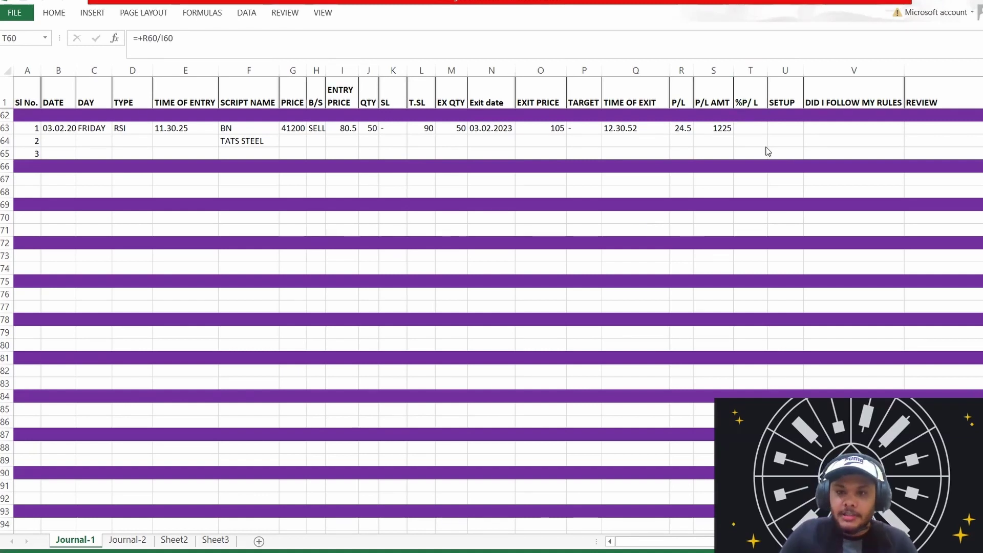
{"action": "left_click", "coordinate": [742, 127]}
{"action": "left_click", "coordinate": [742, 126]}
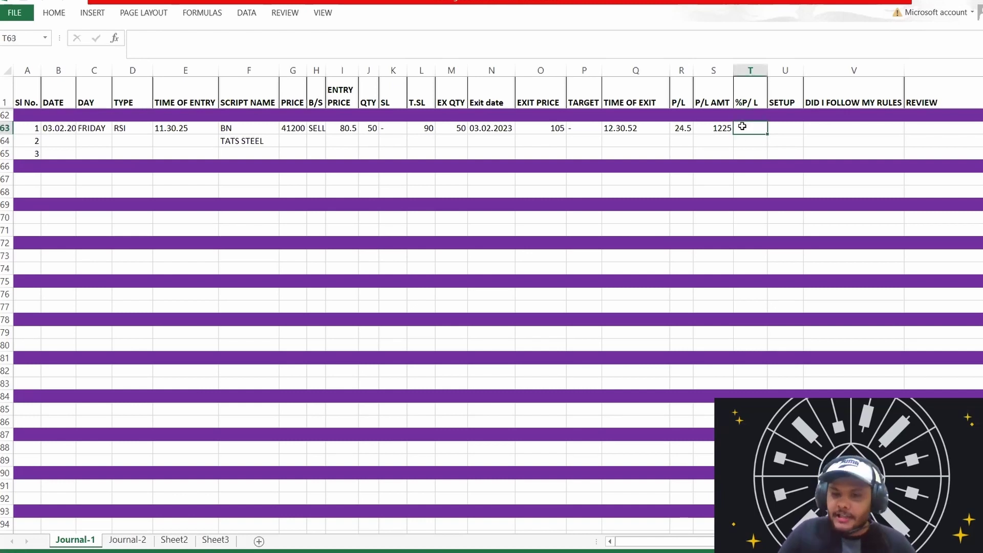
{"action": "type", "text": "+"}
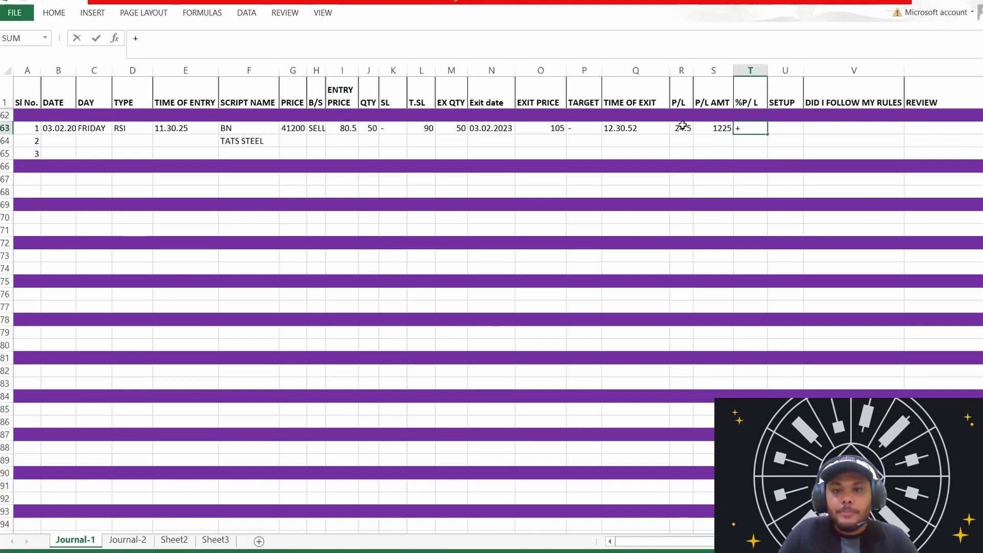
{"action": "left_click", "coordinate": [684, 127]}
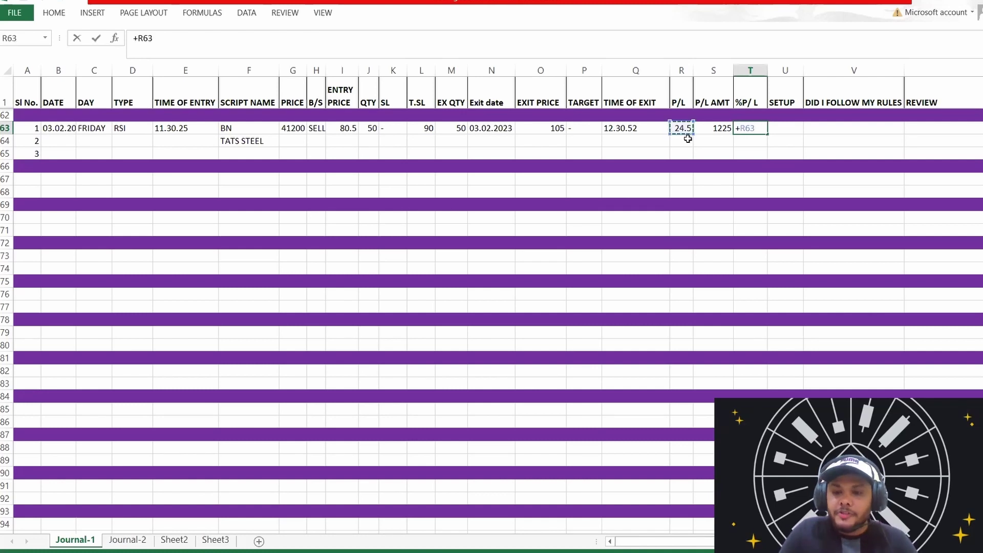
{"action": "left_click", "coordinate": [334, 129]}
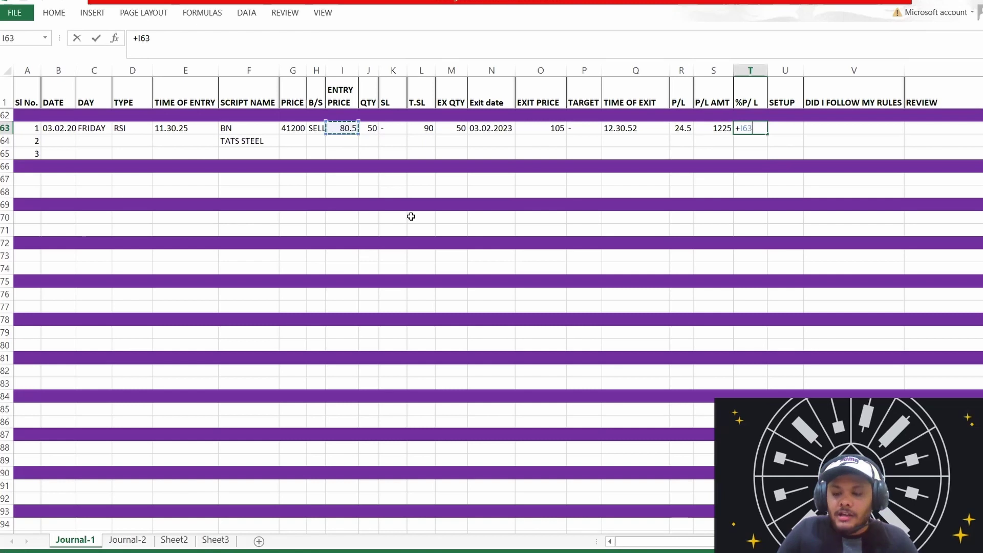
{"action": "left_click", "coordinate": [679, 127]}
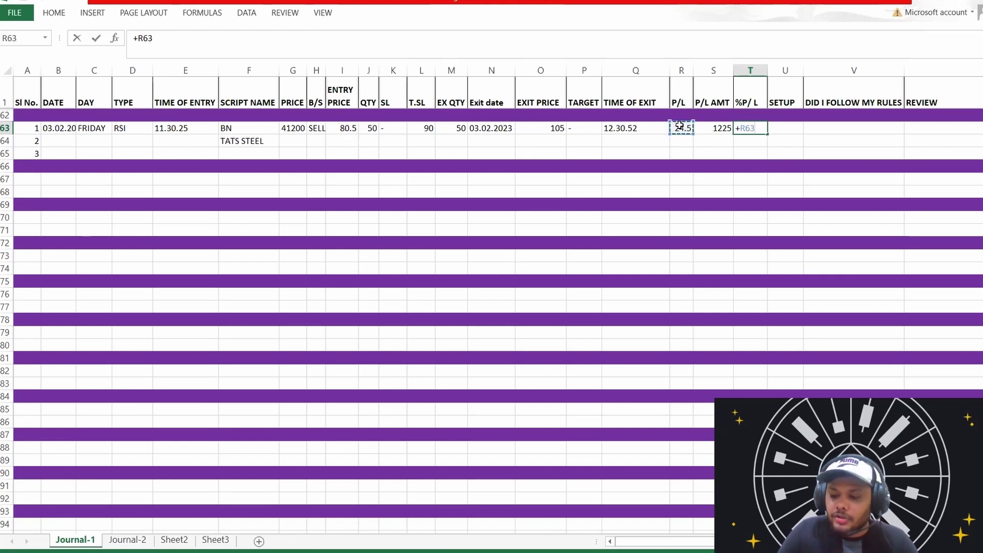
{"action": "type", "text": "/"}
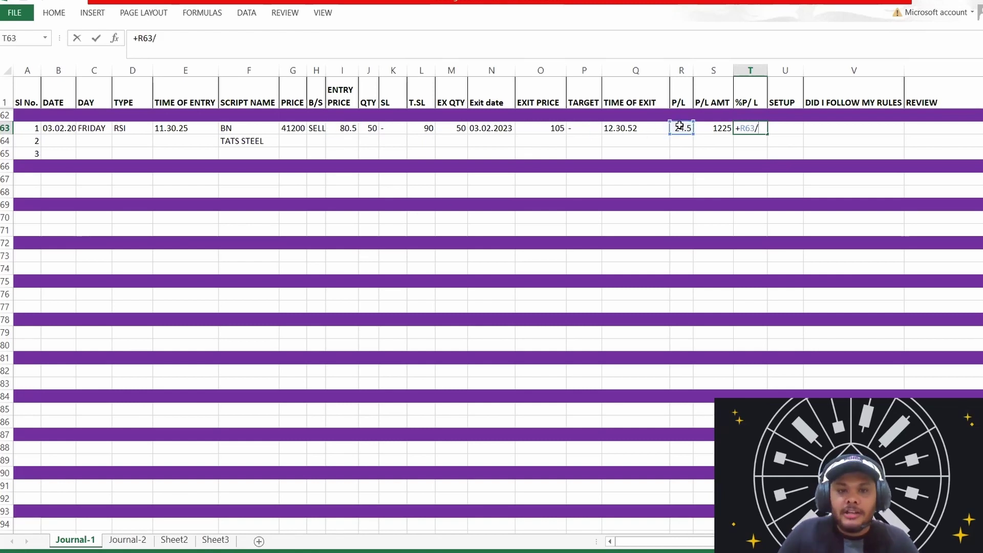
{"action": "left_click", "coordinate": [345, 129]}
{"action": "key", "text": "Return"}
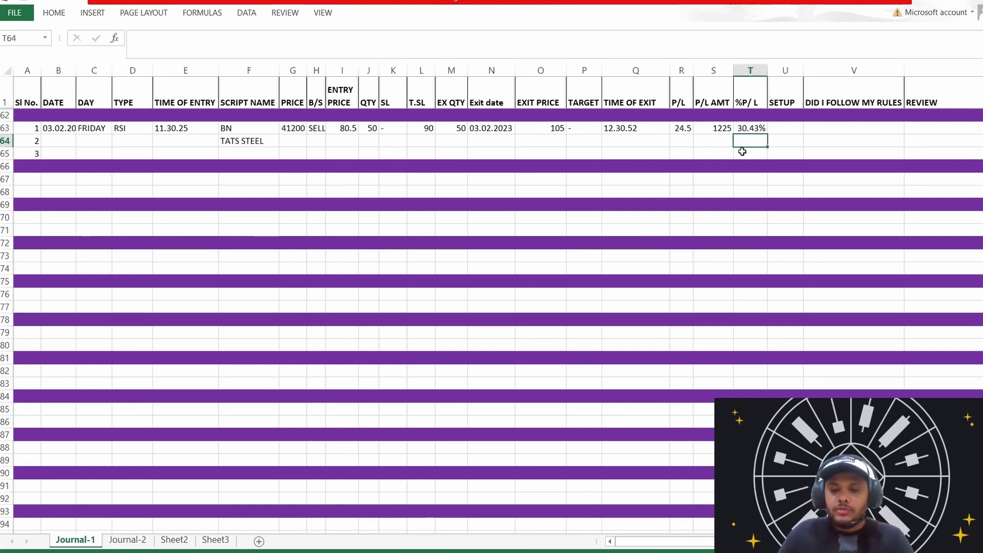
{"action": "left_click", "coordinate": [348, 130]}
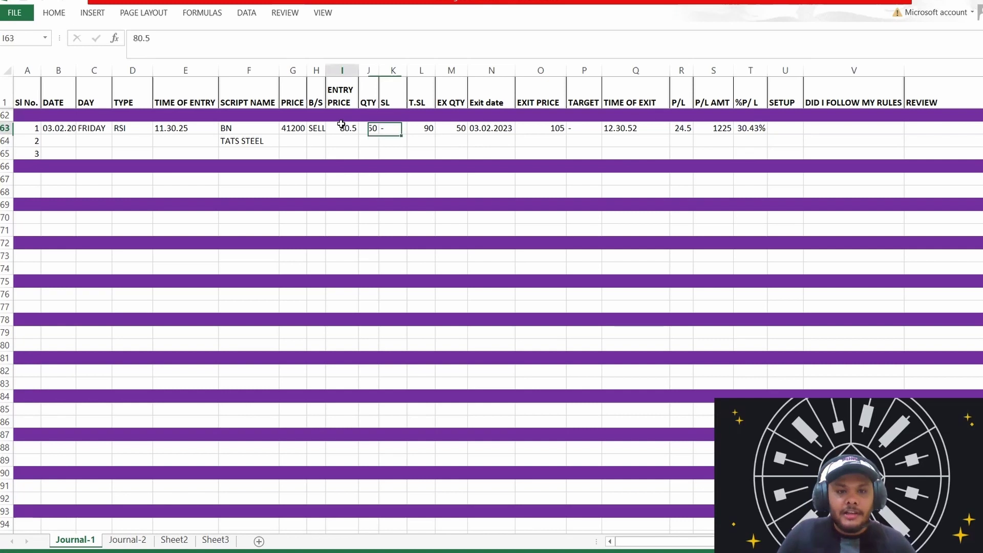
{"action": "left_click", "coordinate": [681, 130]}
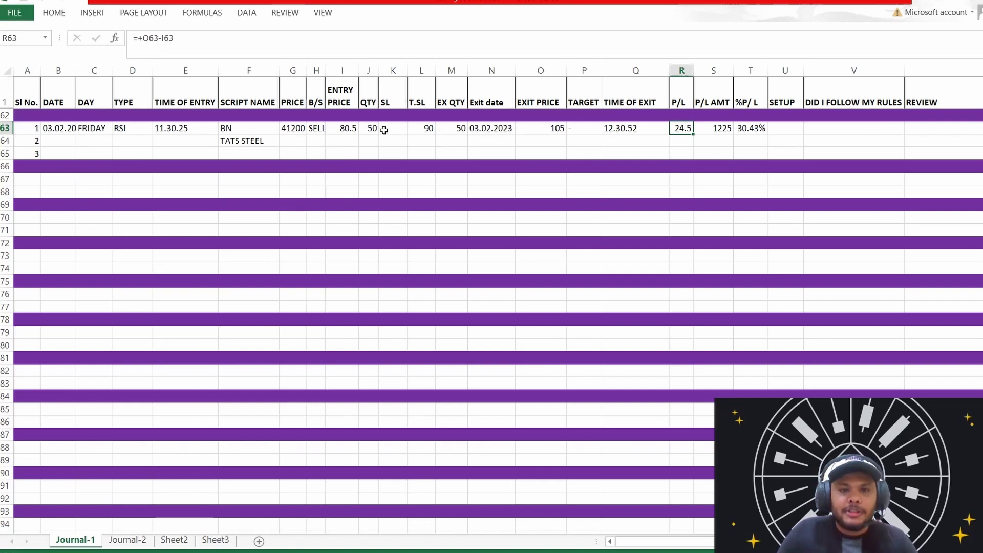
Set the first trade's exit price in O63 to 65 and widen the %P/L column to fit its value
{"action": "left_click", "coordinate": [346, 131]}
{"action": "left_click", "coordinate": [547, 127]}
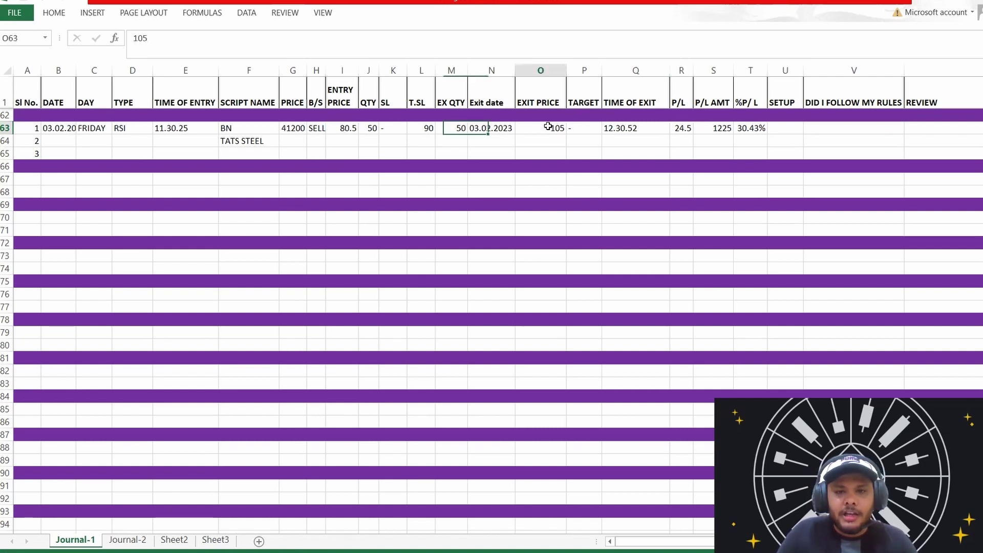
{"action": "type", "text": "65"}
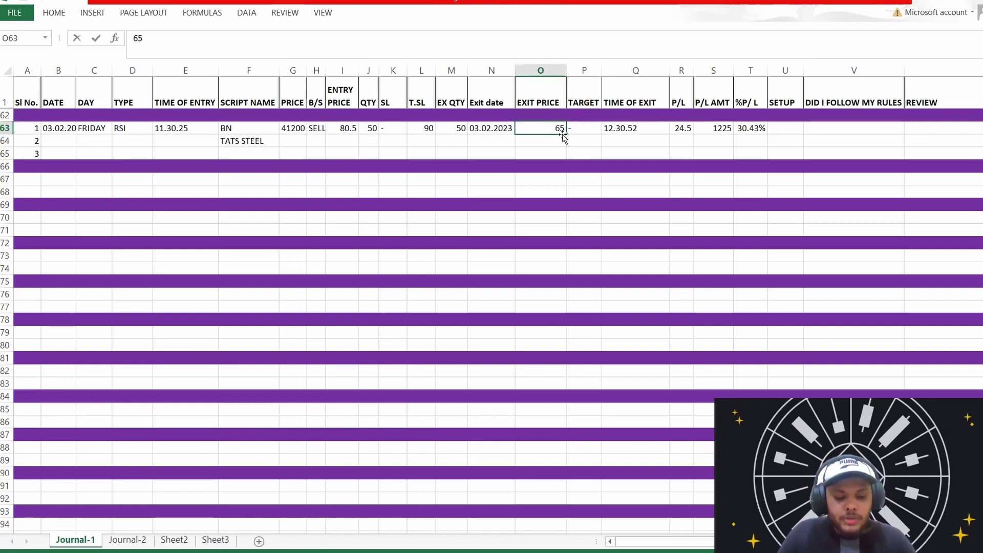
{"action": "key", "text": "Return"}
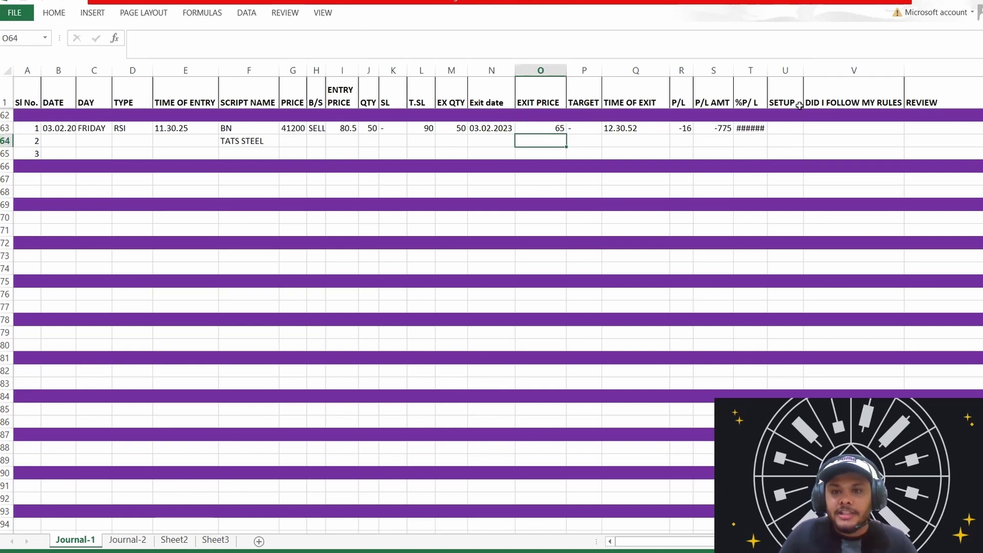
{"action": "left_click_drag", "start_coordinate": [778, 77], "coordinate": [779, 77]}
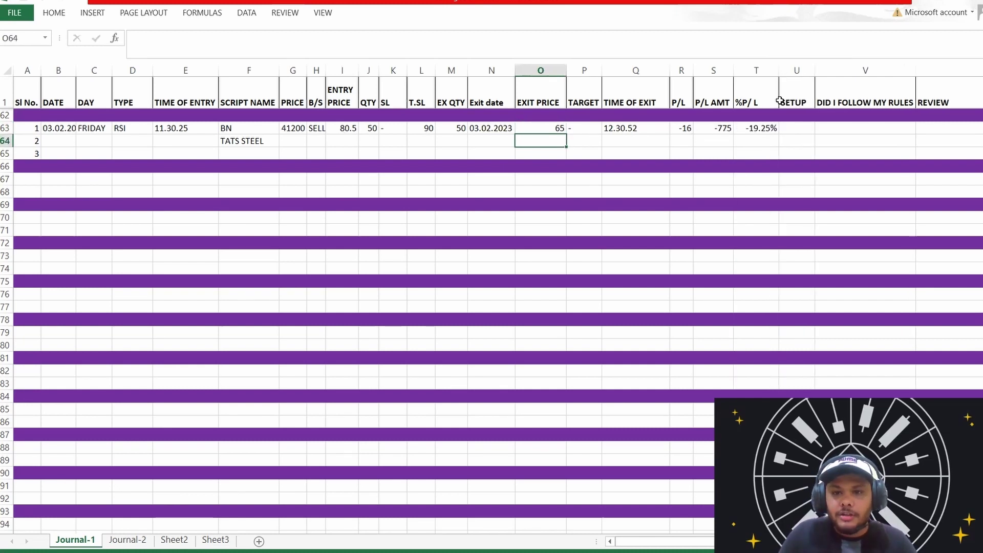
Check the first trade's %P/L against its exit price, and undo the column widening and the exit price change
{"action": "left_click", "coordinate": [756, 130]}
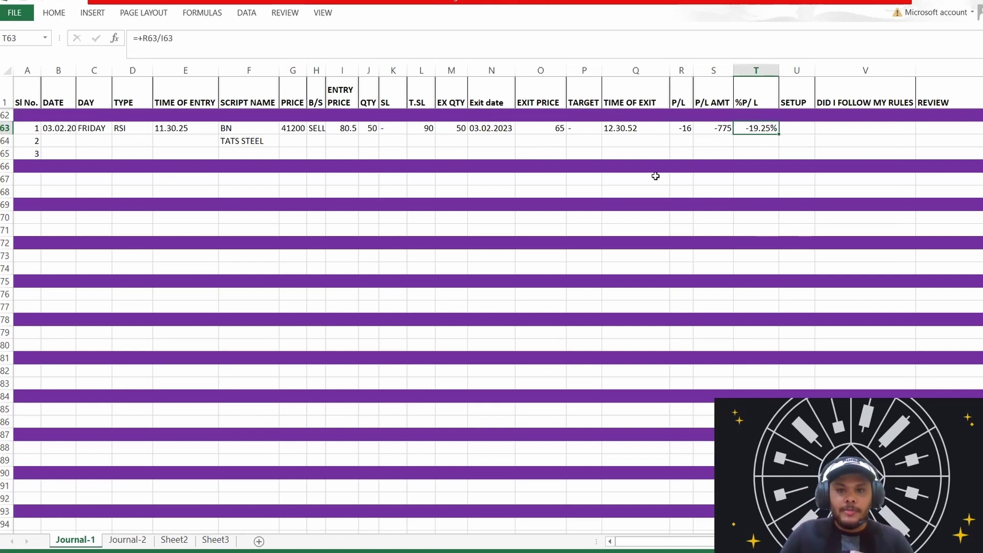
{"action": "left_click", "coordinate": [558, 129]}
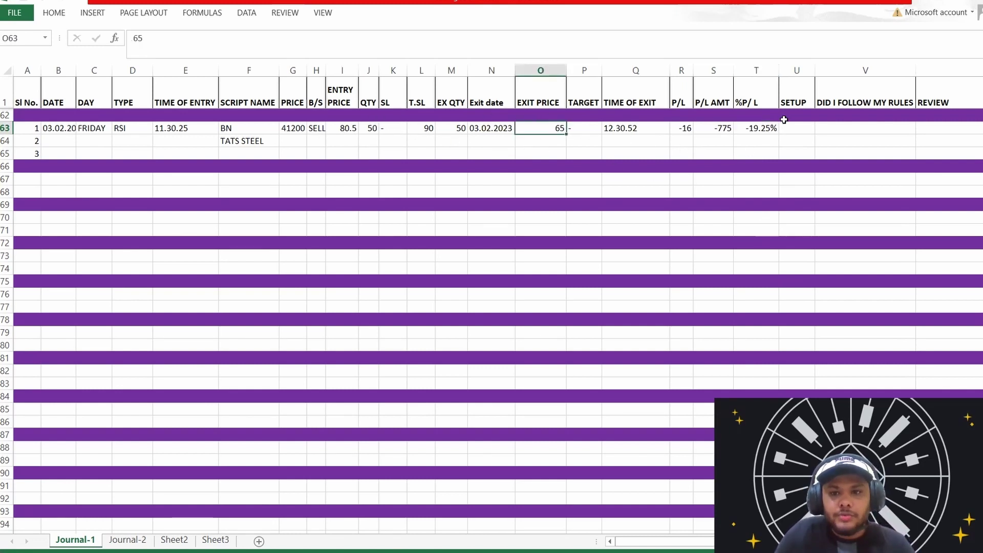
{"action": "left_click", "coordinate": [763, 126]}
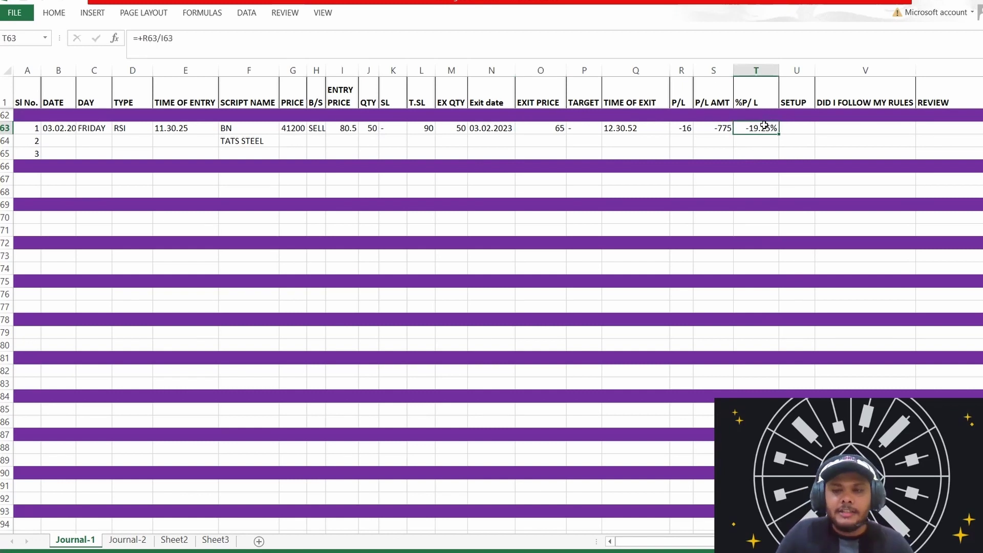
{"action": "key", "text": "ctrl+z"}
{"action": "key", "text": "ctrl+z"}
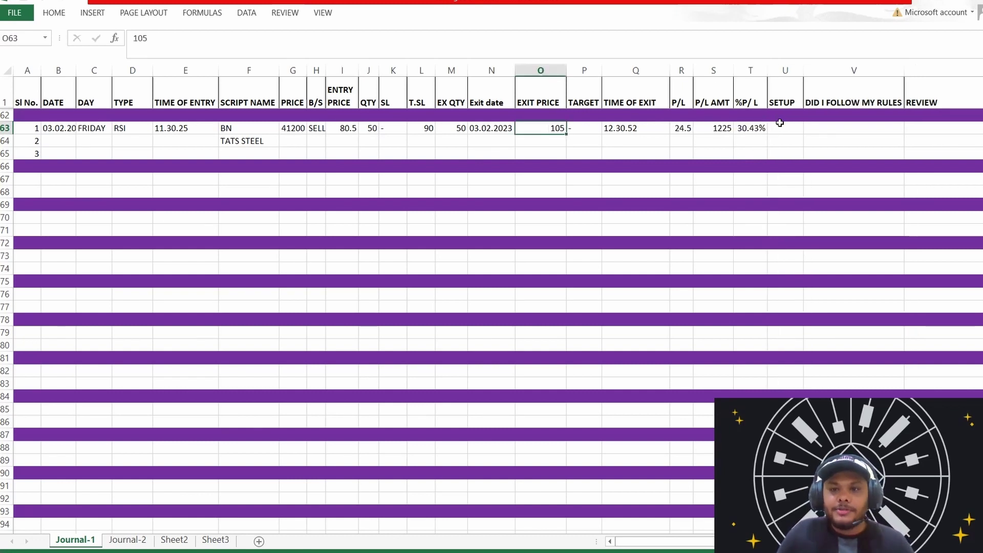
Enter BREAK DAY HIGH WITH LARGE VOLUME as the first trade's setup in U63
{"action": "left_click", "coordinate": [781, 128]}
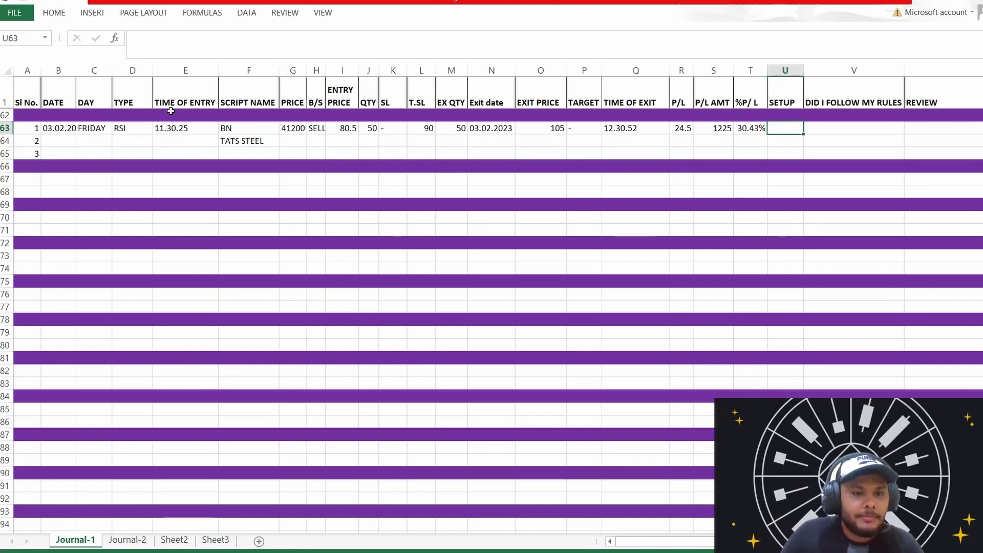
{"action": "left_click", "coordinate": [136, 131]}
{"action": "left_click", "coordinate": [783, 132]}
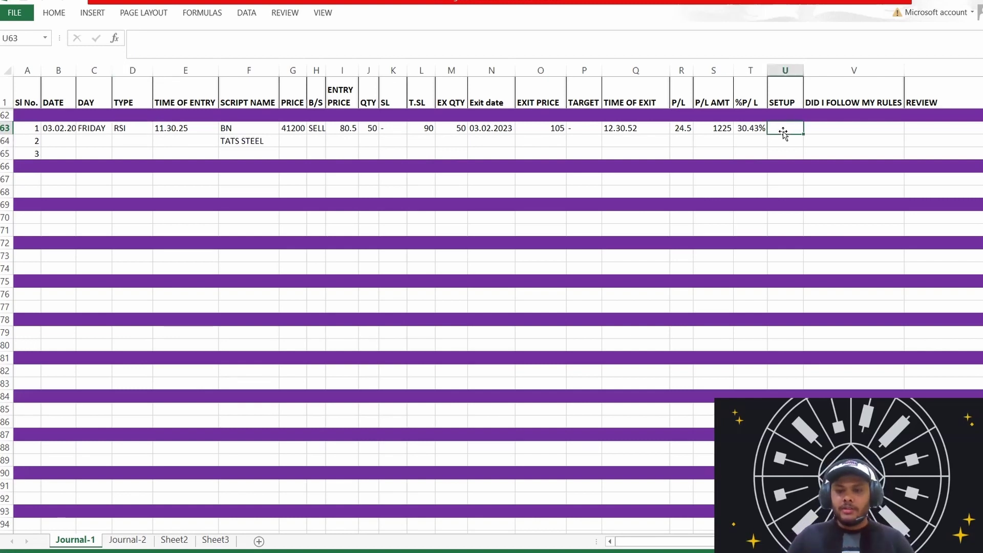
{"action": "type", "text": "H"}
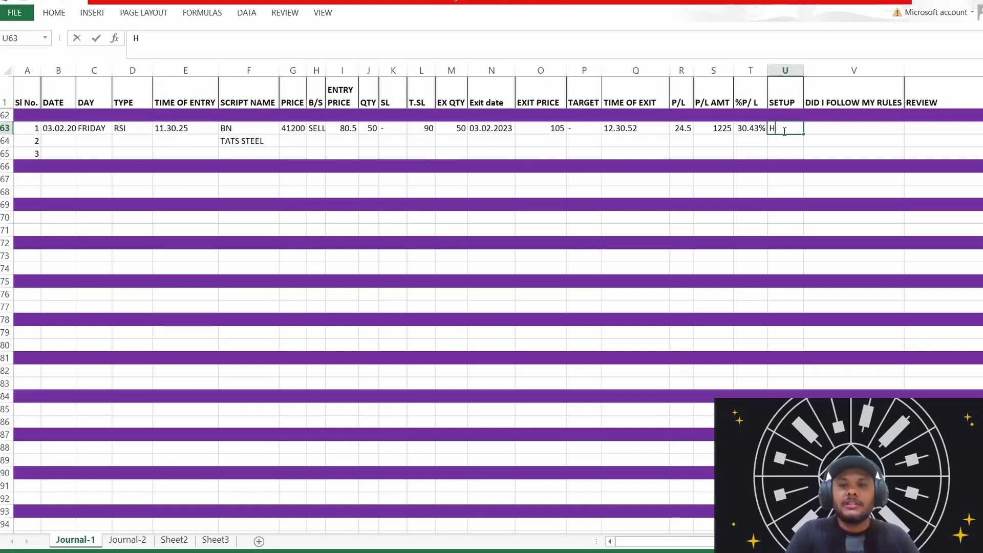
{"action": "type", "text": "IB"}
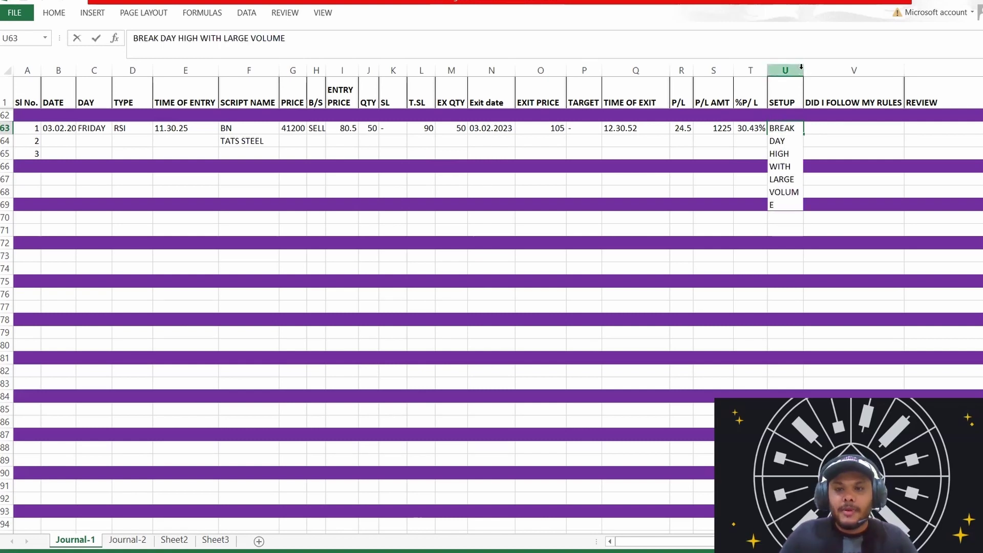
Widen the SETUP column so the first trade's setup text fits on two lines
{"action": "left_click_drag", "start_coordinate": [801, 67], "coordinate": [823, 72]}
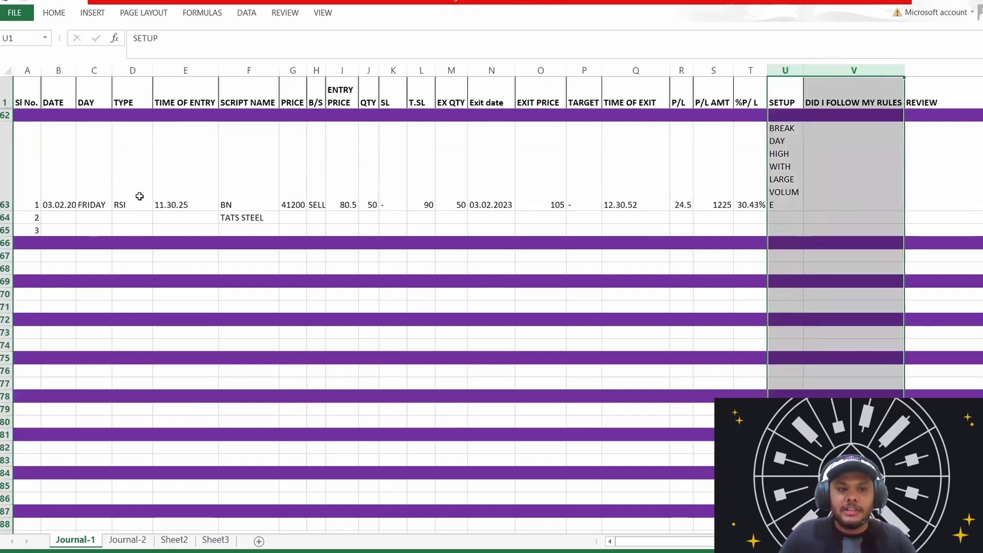
{"action": "key", "text": "ctrl+z"}
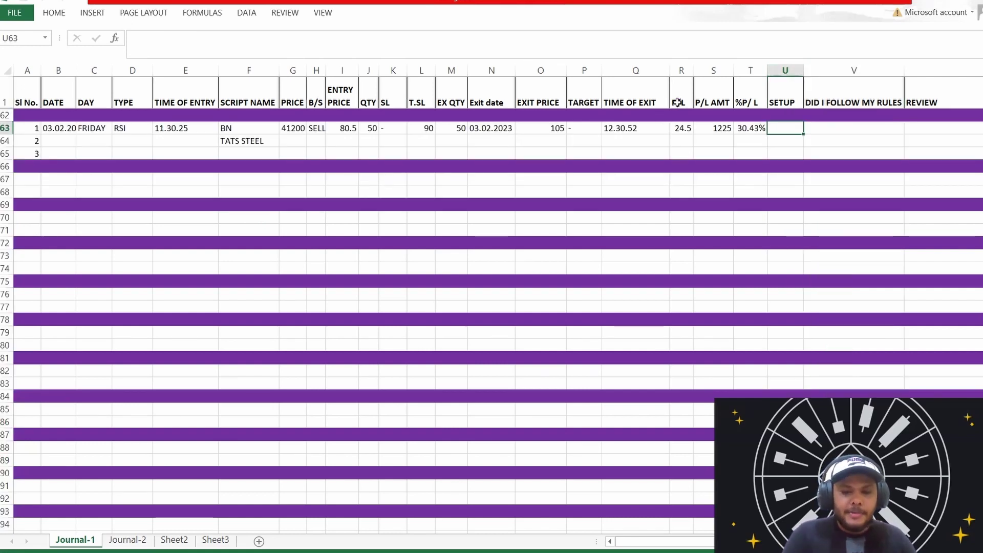
{"action": "key", "text": "ctrl+y"}
{"action": "key", "text": "ctrl+y"}
{"action": "left_click_drag", "start_coordinate": [664, 546], "coordinate": [676, 546]}
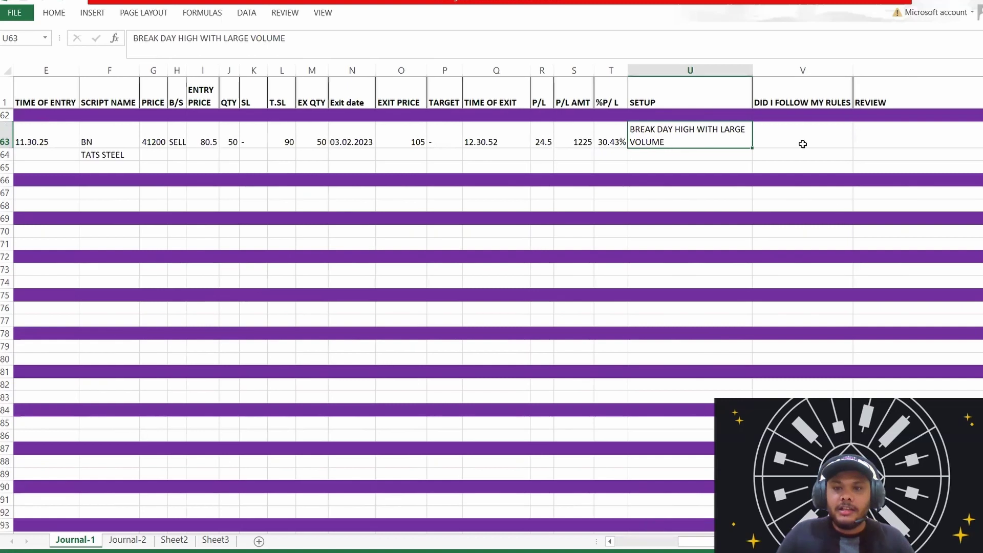
Enter NO for the first trade under DID I FOLLOW MY RULES in V63
{"action": "left_click", "coordinate": [787, 130]}
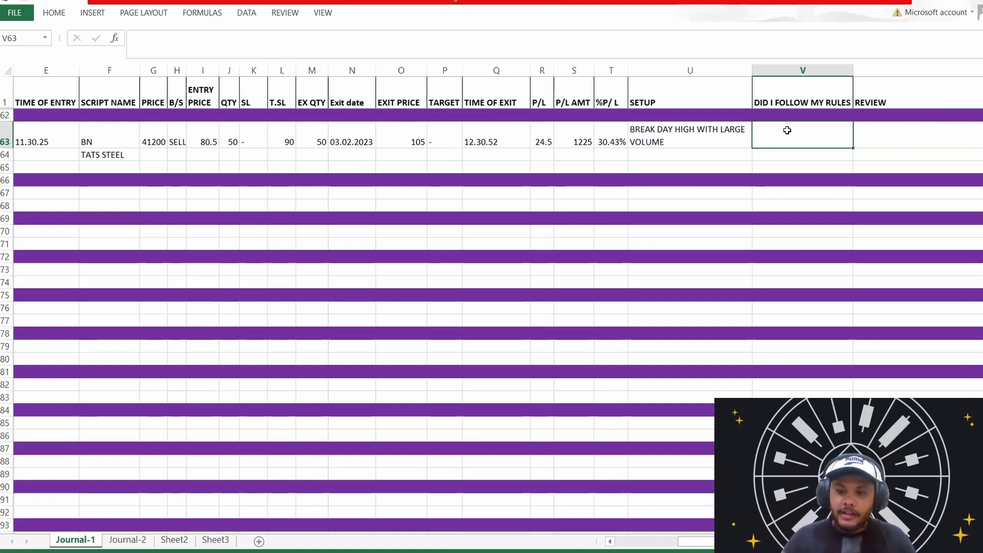
{"action": "double_click", "coordinate": [787, 130]}
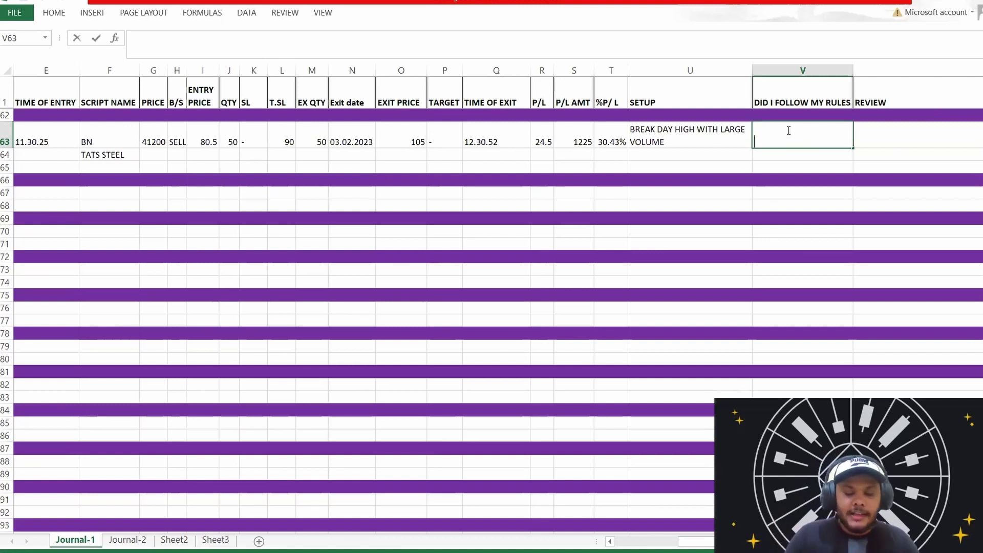
{"action": "type", "text": "NO,"}
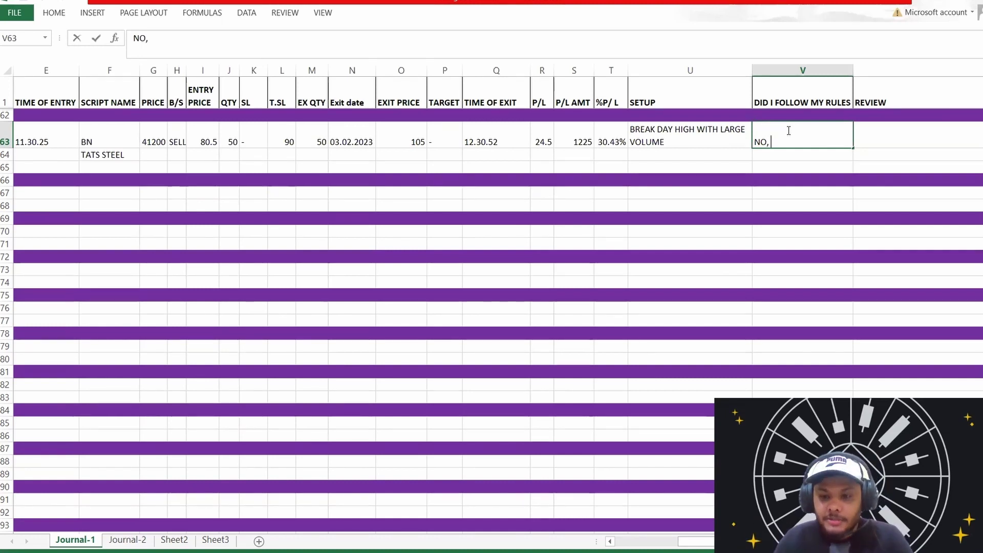
{"action": "key", "text": "BackSpace"}
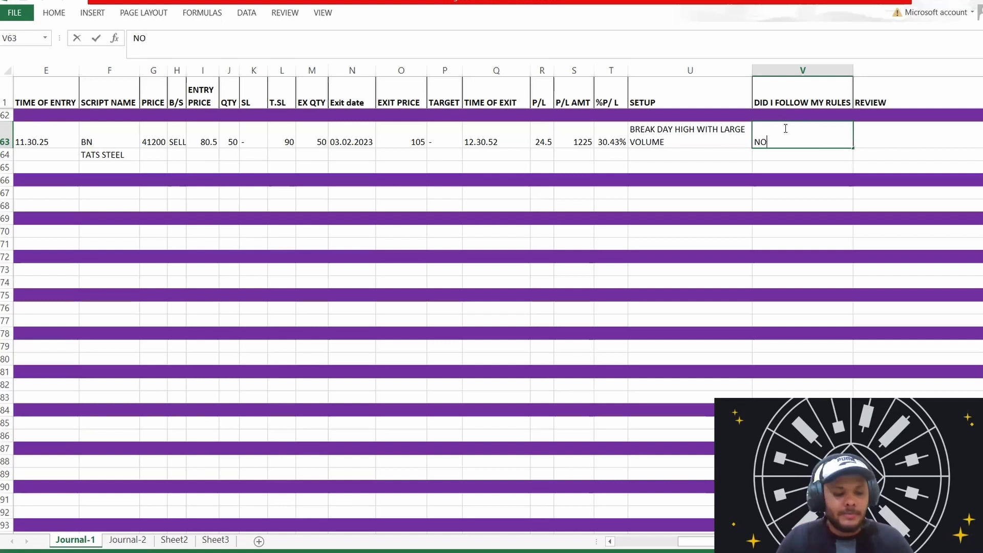
{"action": "key", "text": "Tab"}
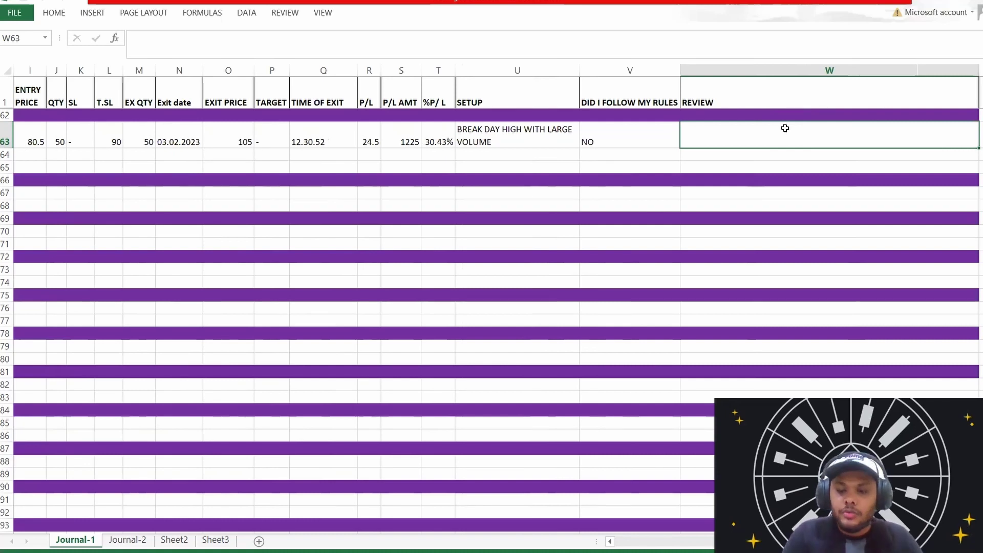
Enter EVENT ON, OVERTRADING as the first trade's review in W63
{"action": "type", "text": "EVENT"}
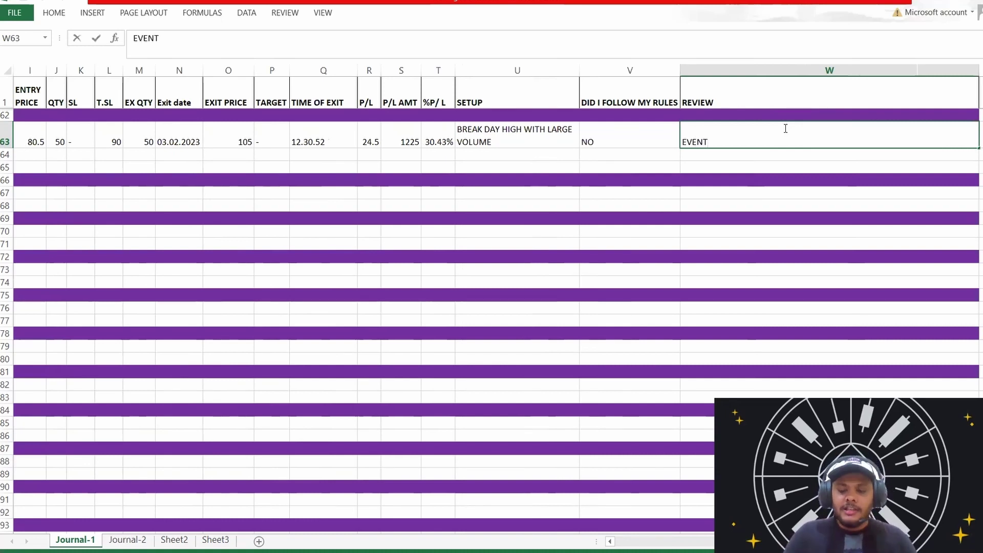
{"action": "type", "text": " ON"}
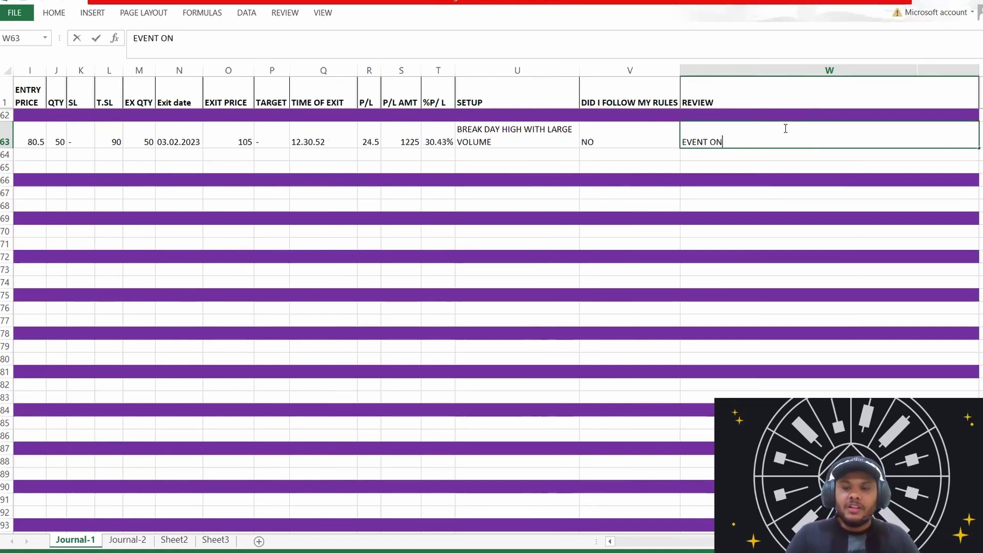
{"action": "type", "text": ","}
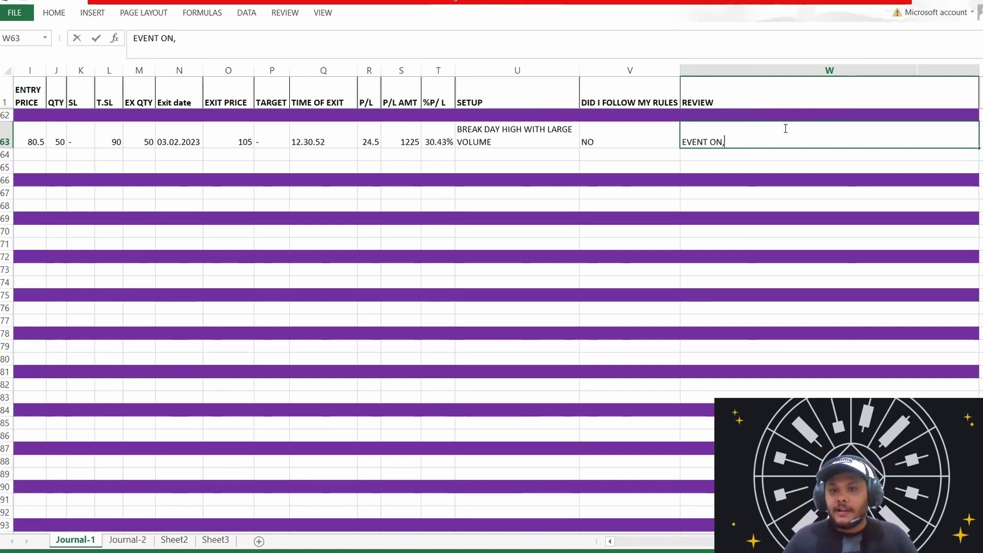
{"action": "type", "text": "OVER"}
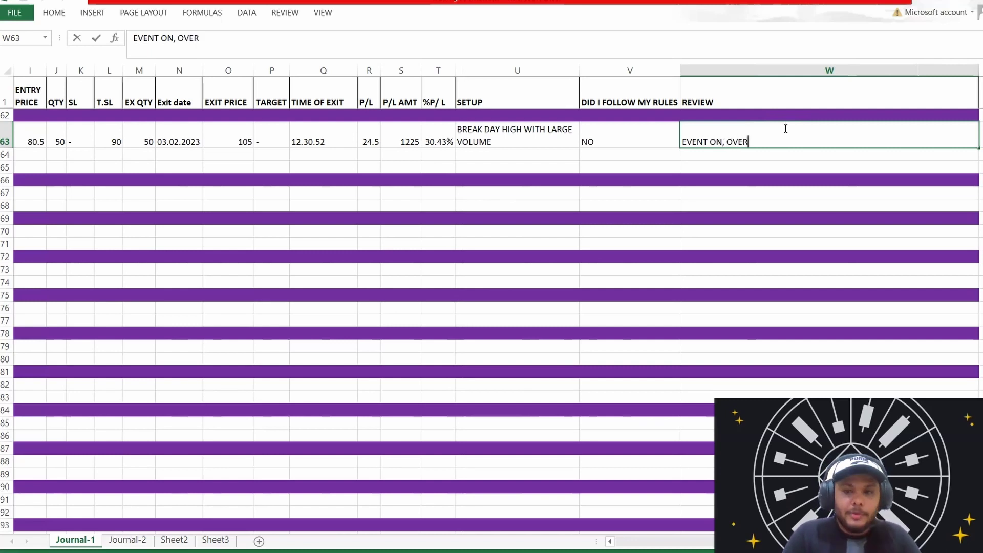
{"action": "type", "text": "TRADE"}
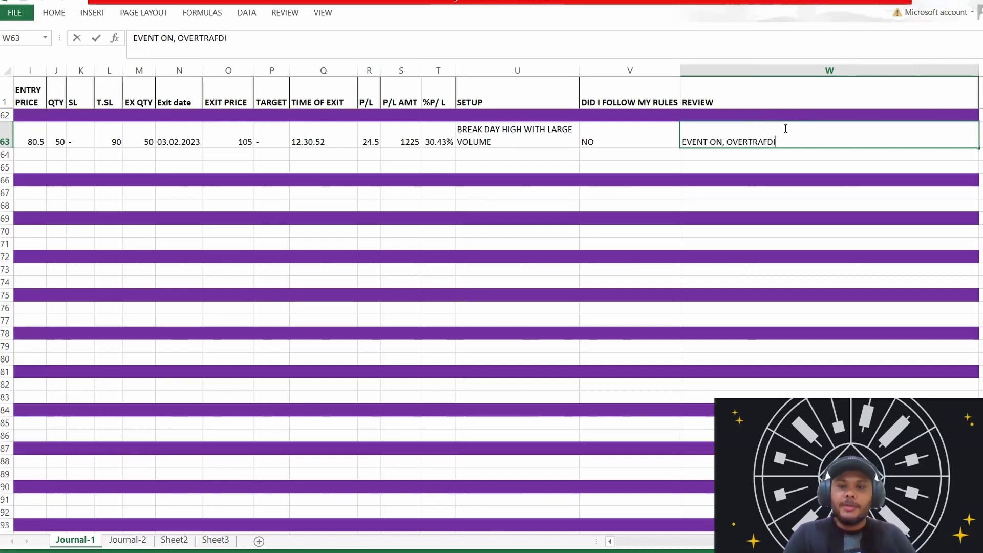
{"action": "key", "text": "BackSpace"}
{"action": "key", "text": "BackSpace"}
{"action": "type", "text": "DING"}
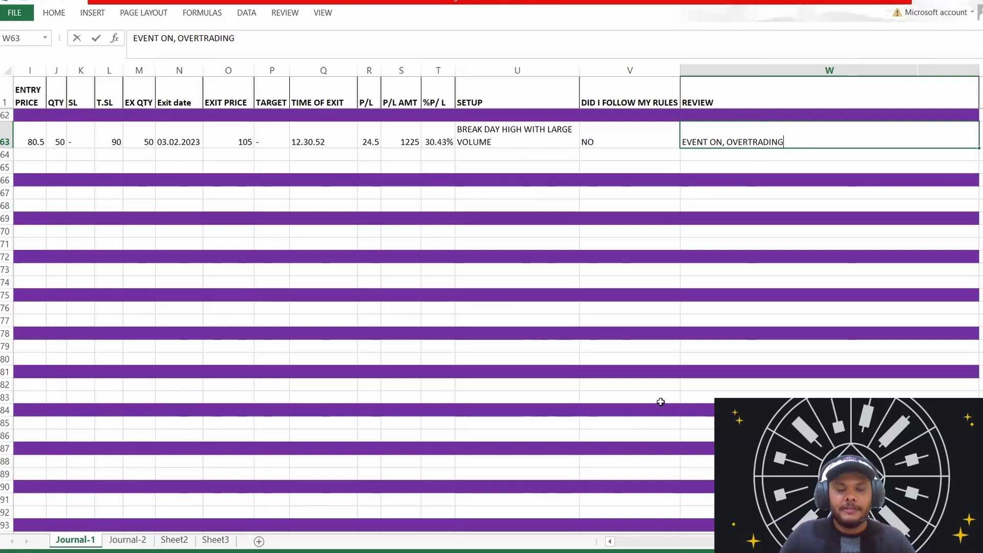
{"action": "left_click", "coordinate": [46, 144]}
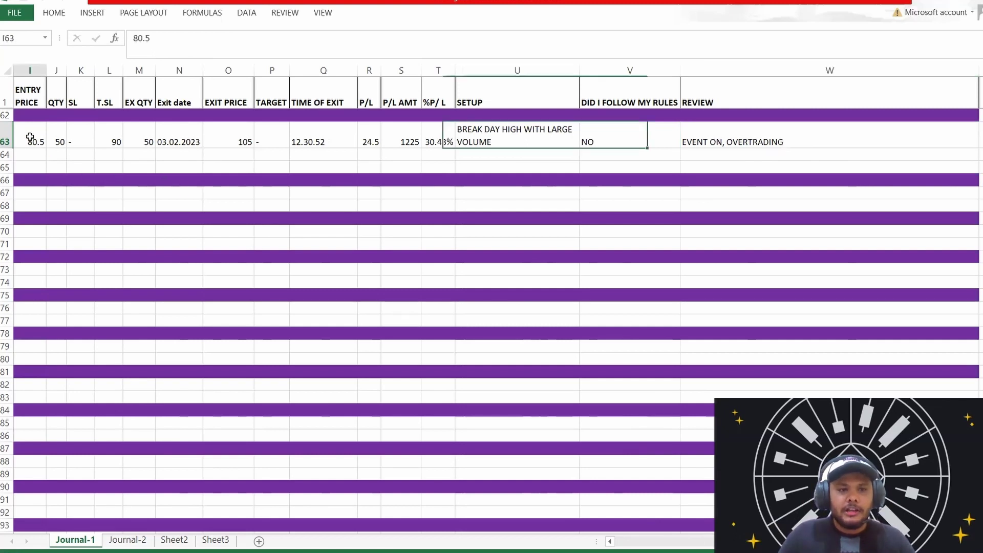
Return to the first trade's serial number in A63 and narrow the SETUP and DID I FOLLOW MY RULES columns
{"action": "key", "text": "Left"}
{"action": "key", "text": "Left"}
{"action": "key", "text": "Left"}
{"action": "key", "text": "Left"}
{"action": "key", "text": "Left"}
{"action": "key", "text": "Left"}
{"action": "key", "text": "Left"}
{"action": "key", "text": "Left"}
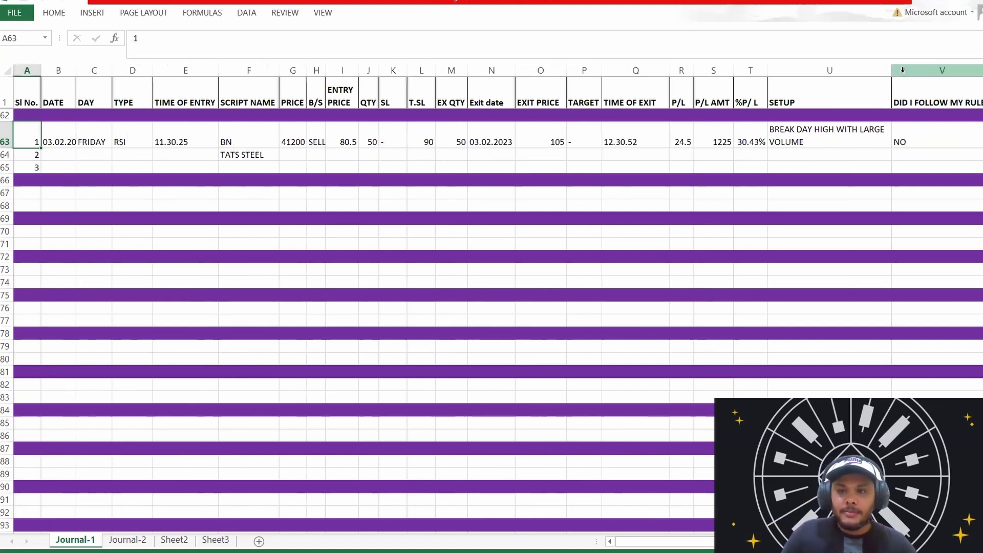
{"action": "left_click_drag", "start_coordinate": [892, 70], "coordinate": [816, 88]}
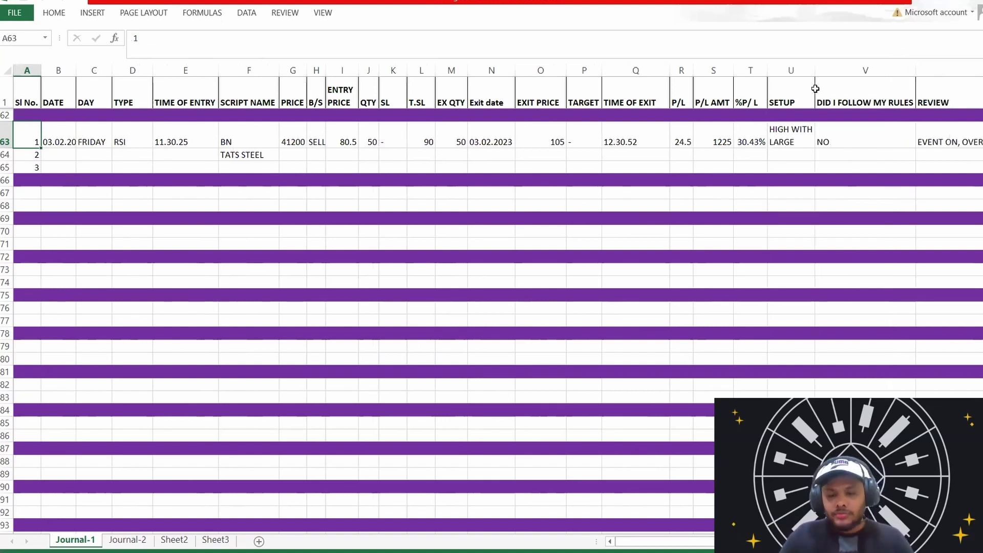
{"action": "left_click_drag", "start_coordinate": [915, 70], "coordinate": [847, 78]}
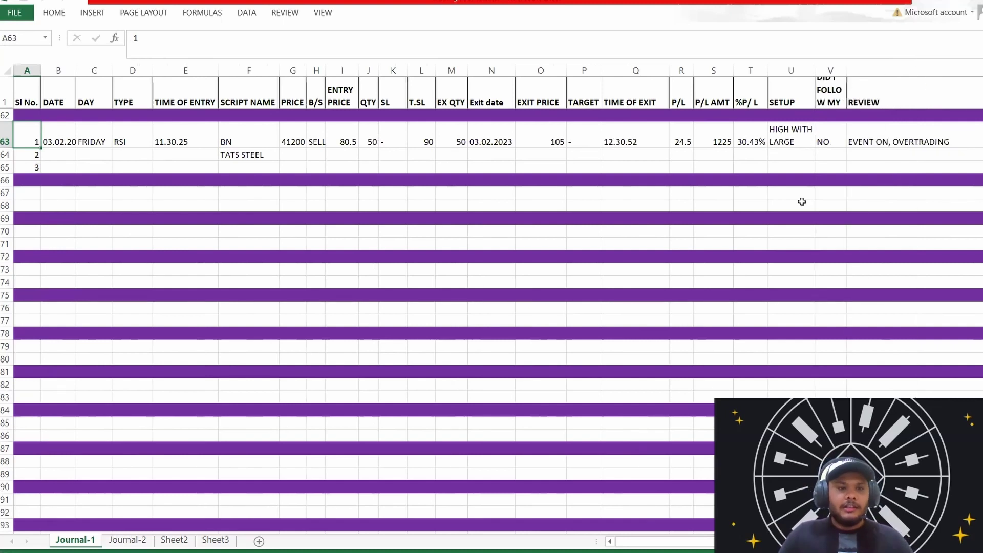